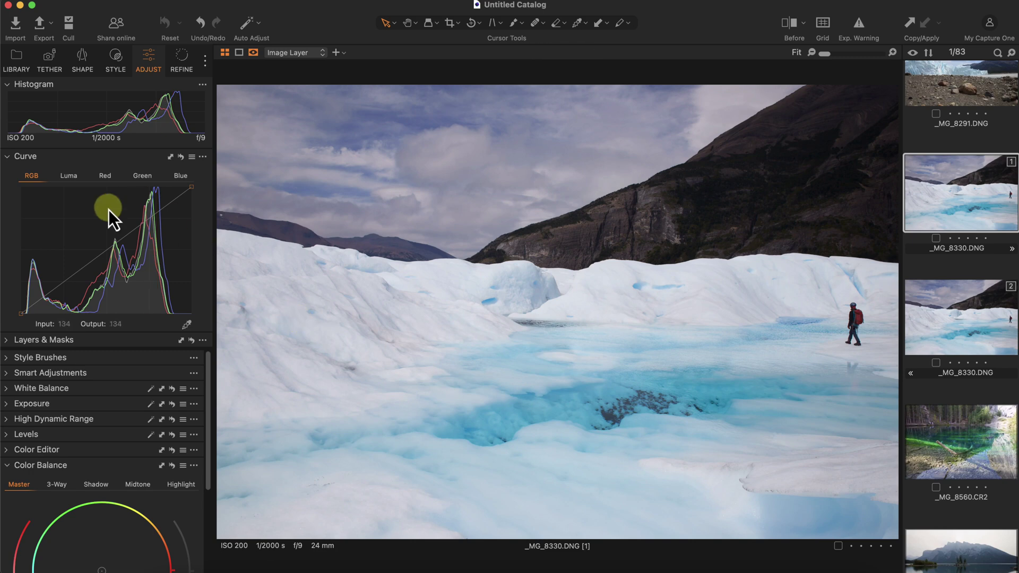
# Float the Curve tool as a separate window over the image and enlarge it.
pyautogui.moveTo(89, 161); pyautogui.dragTo(306, 85)
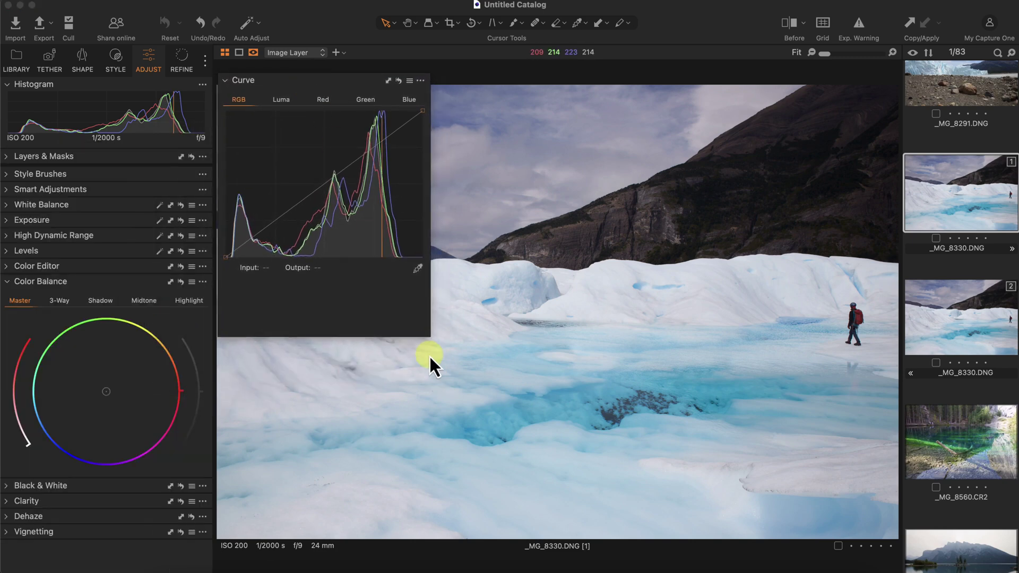
pyautogui.moveTo(426, 335); pyautogui.dragTo(577, 357)
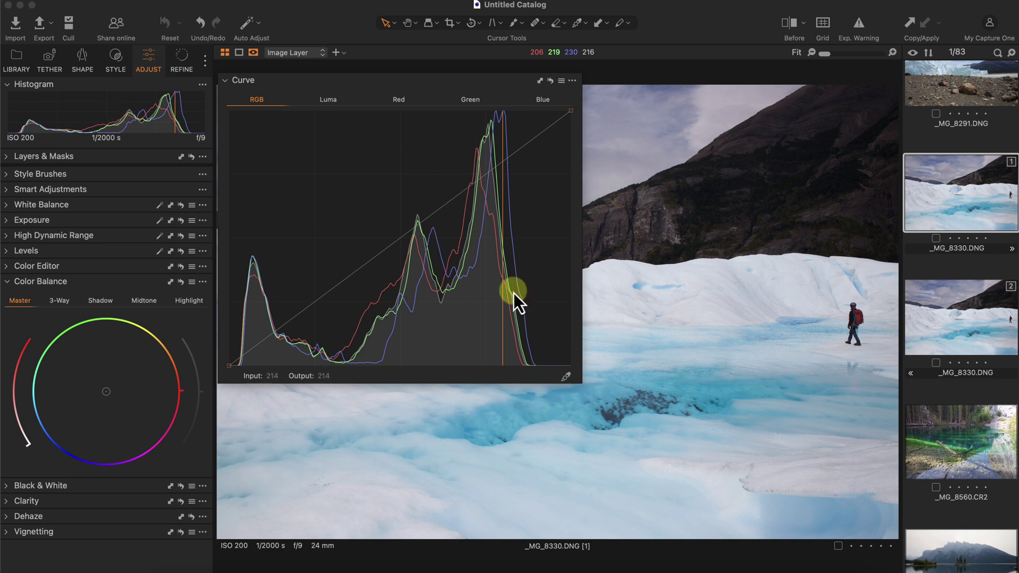
# Review the Luma, Red, Green and Blue curves one by one, ending on the RGB curve.
pyautogui.click(333, 103)
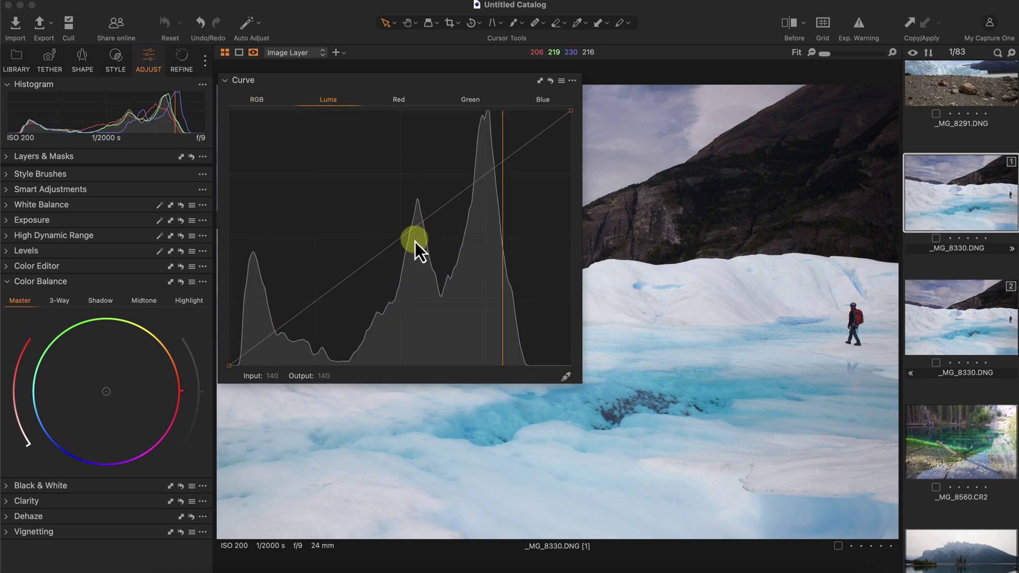
pyautogui.click(400, 103)
pyautogui.click(472, 100)
pyautogui.click(532, 104)
pyautogui.click(256, 97)
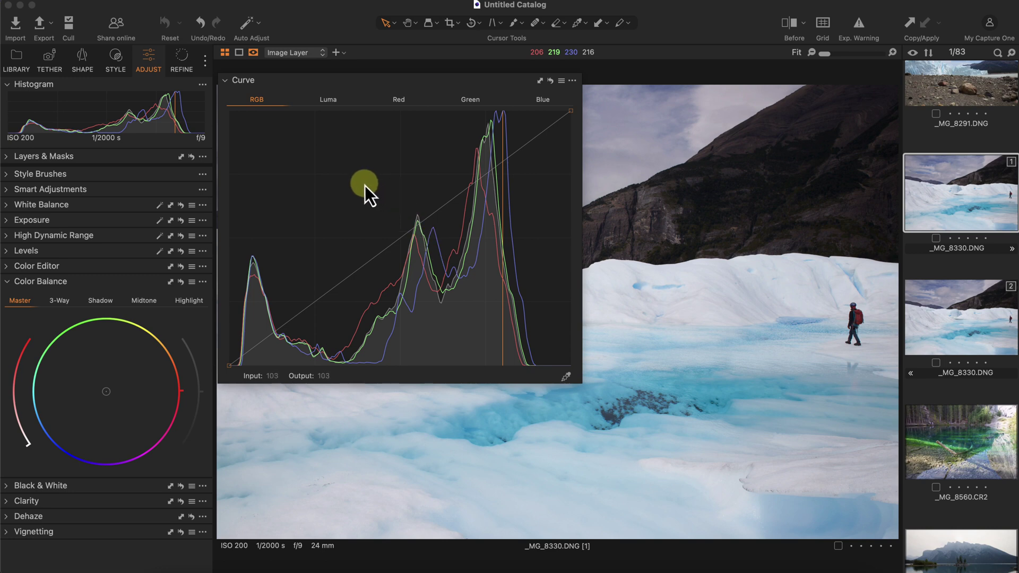
pyautogui.click(399, 104)
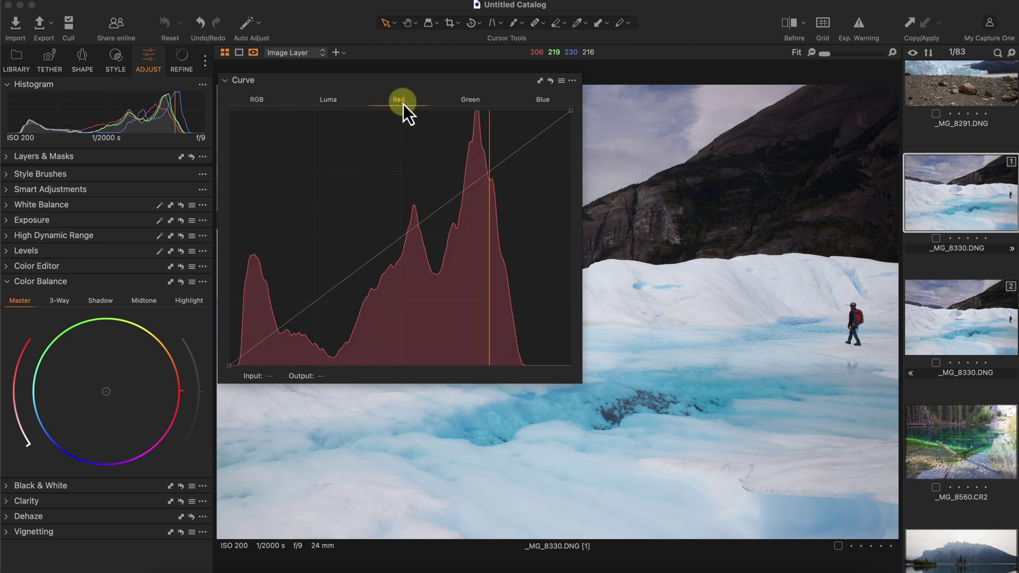
pyautogui.click(473, 100)
pyautogui.click(550, 101)
pyautogui.click(257, 104)
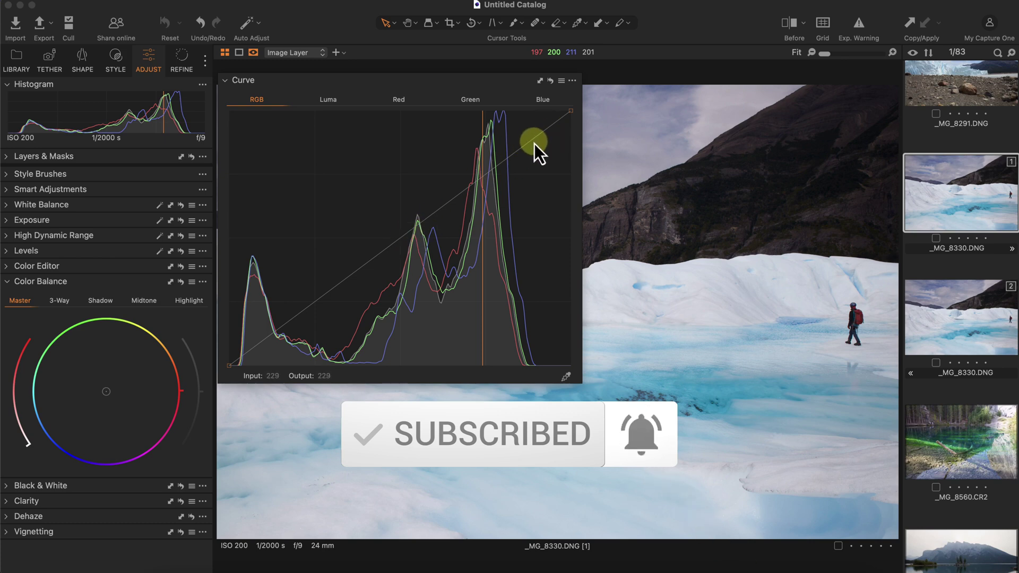
# Move the RGB curve's black and white points inward to where the histogram's shadow and highlight data begin.
pyautogui.moveTo(448, 84); pyautogui.dragTo(489, 76)
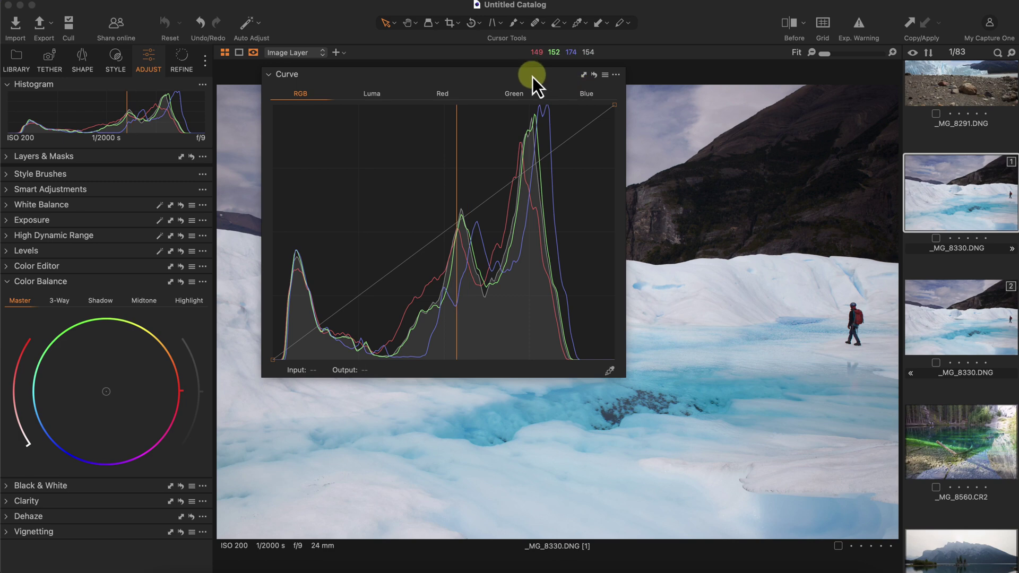
pyautogui.moveTo(533, 78); pyautogui.dragTo(489, 72)
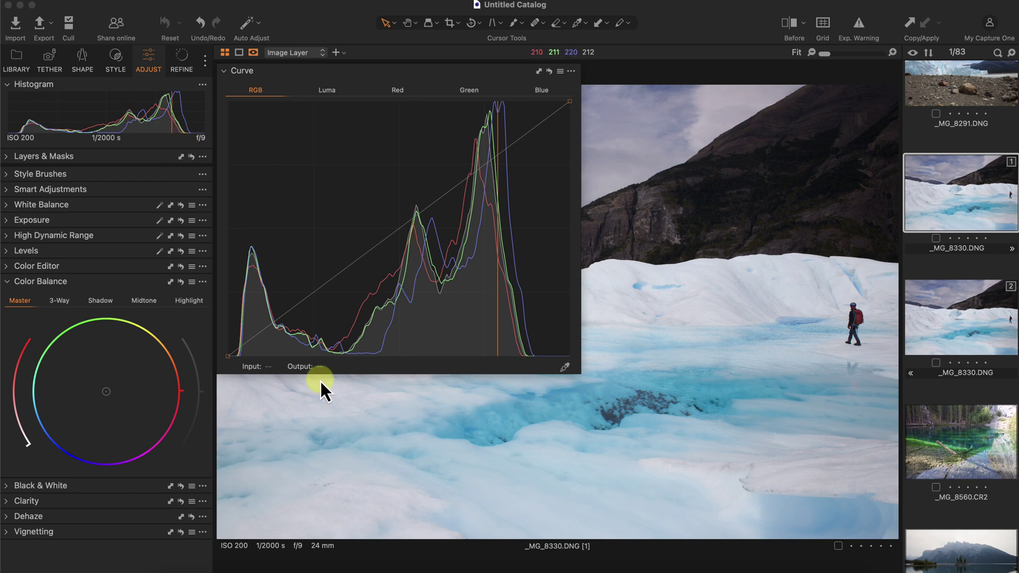
pyautogui.moveTo(236, 354)
pyautogui.mouseDown()
pyautogui.moveTo(248, 361)
pyautogui.moveTo(229, 356)
pyautogui.mouseUp()
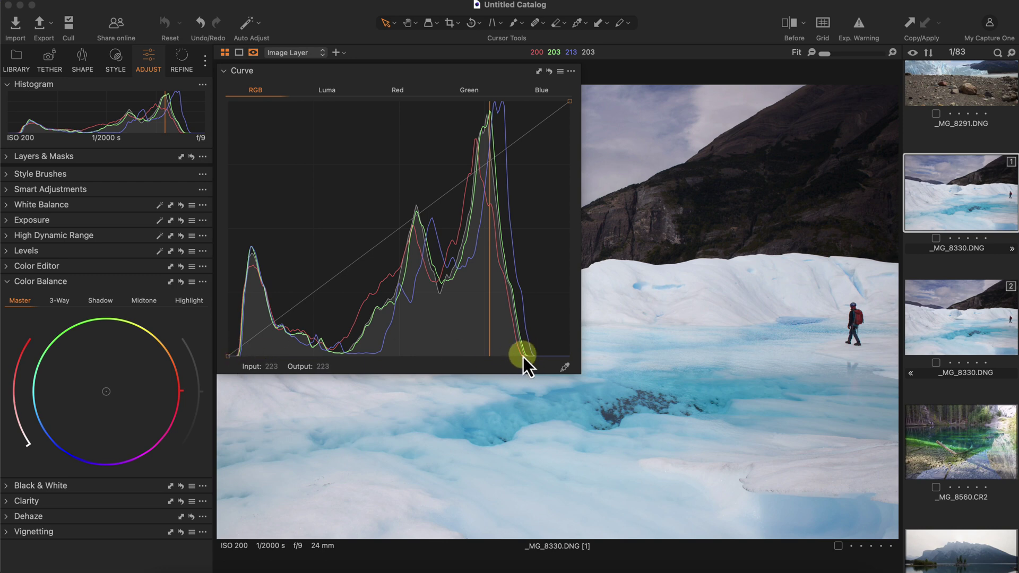
pyautogui.moveTo(453, 81)
pyautogui.mouseDown()
pyautogui.moveTo(328, 131)
pyautogui.moveTo(450, 78)
pyautogui.mouseUp()
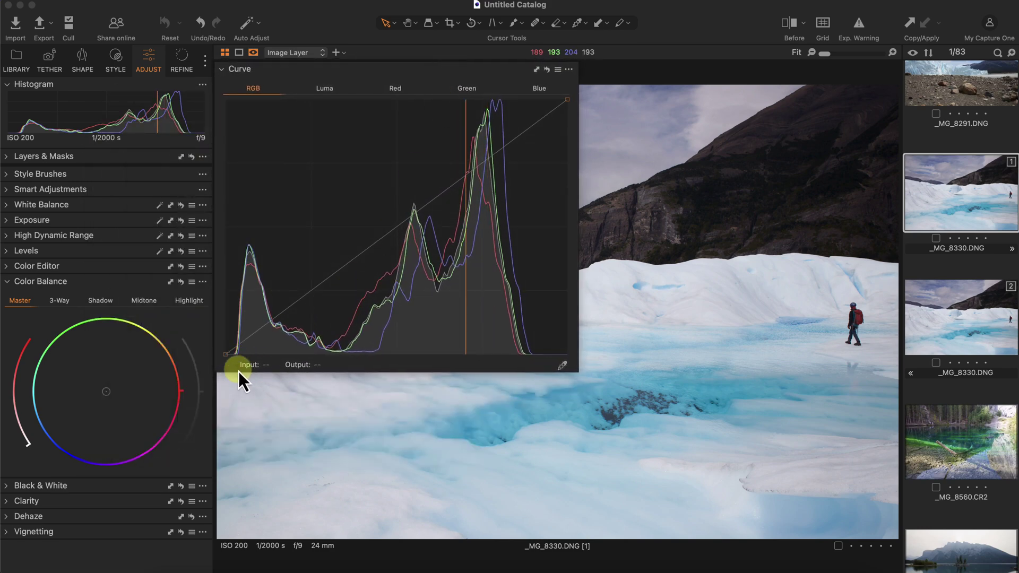
pyautogui.moveTo(227, 356); pyautogui.dragTo(236, 360)
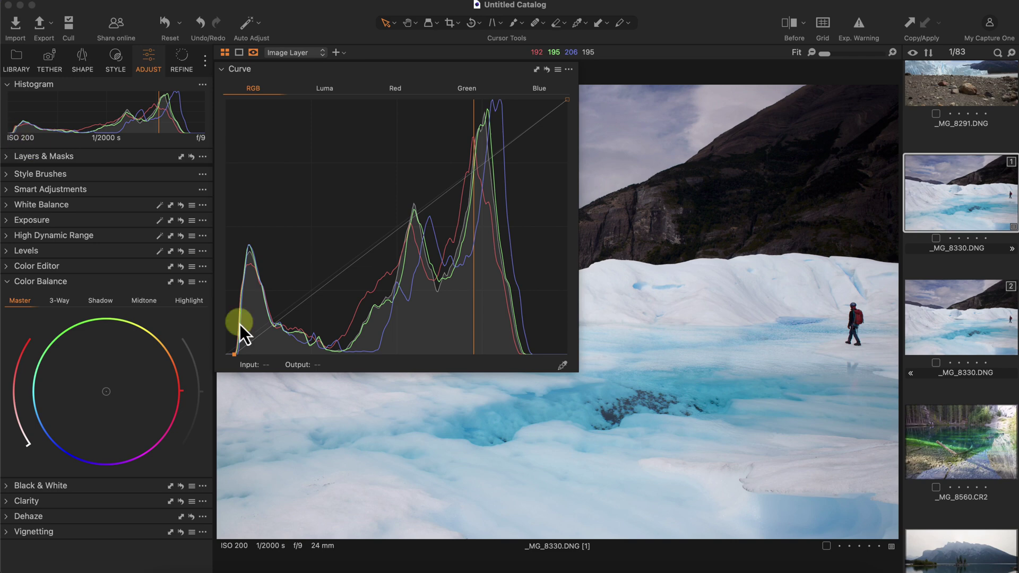
pyautogui.moveTo(233, 357); pyautogui.dragTo(272, 368)
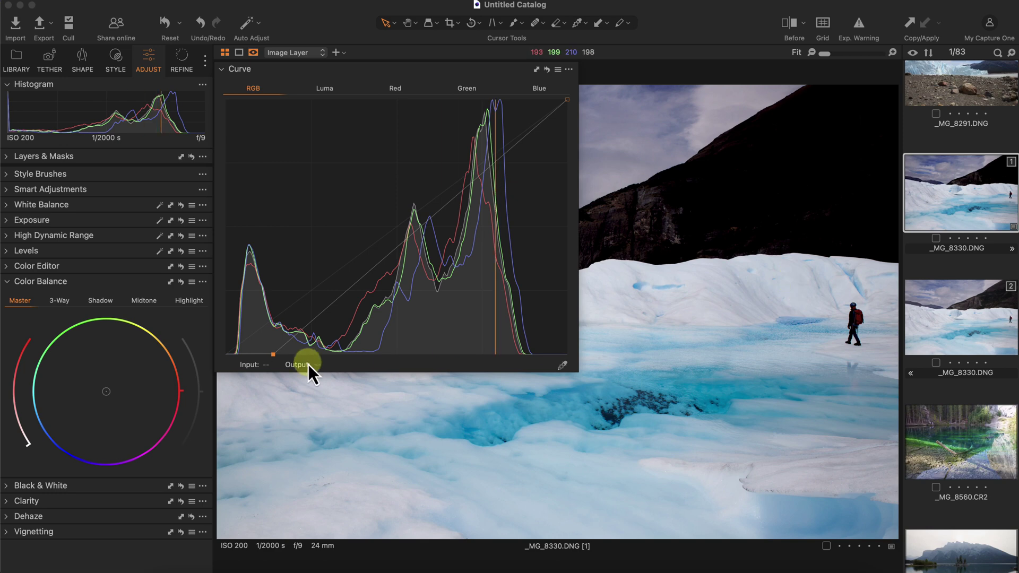
pyautogui.moveTo(273, 357); pyautogui.dragTo(236, 360)
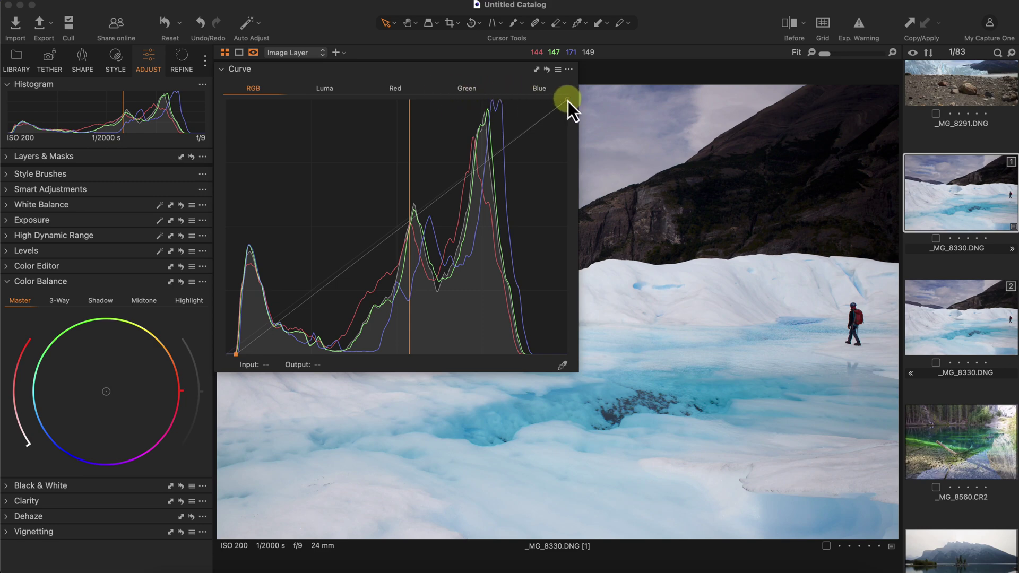
pyautogui.moveTo(567, 101); pyautogui.dragTo(519, 100)
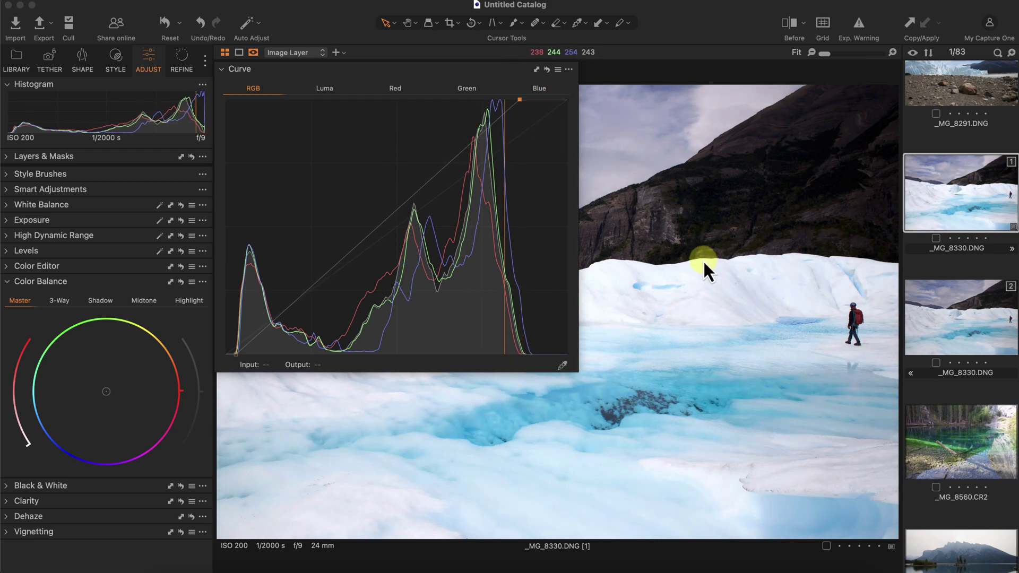
# Compare the photo before and after in split view, shrinking the Curve window and shifting the divider across the ice.
pyautogui.press('y')
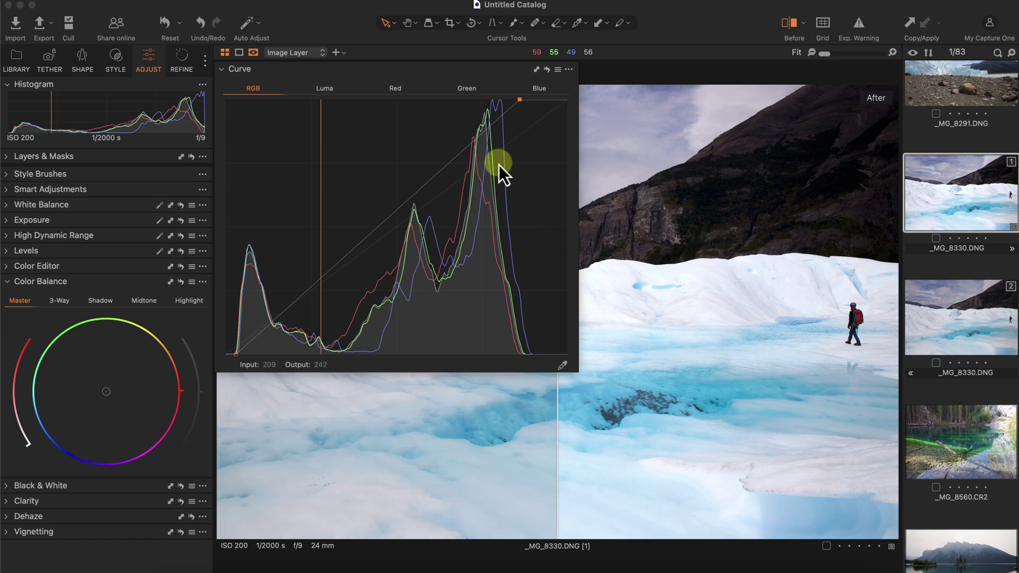
pyautogui.moveTo(574, 369); pyautogui.dragTo(504, 274)
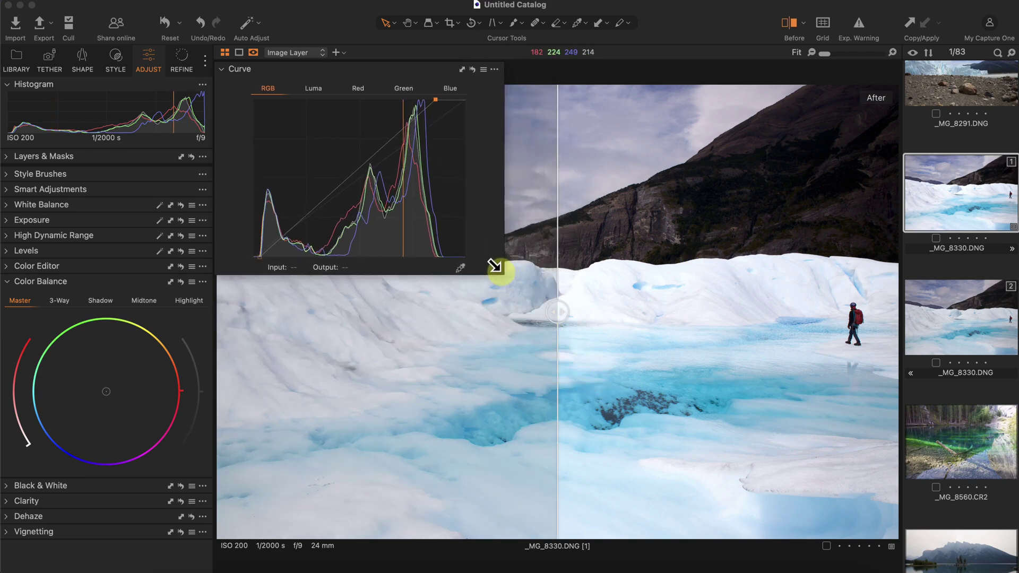
pyautogui.moveTo(557, 313); pyautogui.dragTo(577, 332)
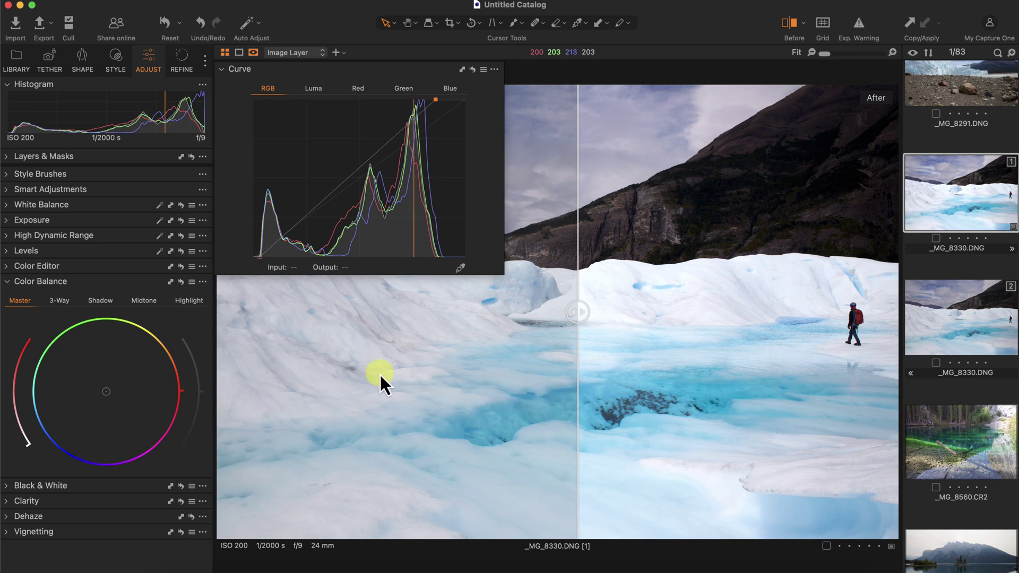
pyautogui.moveTo(579, 312); pyautogui.dragTo(572, 312)
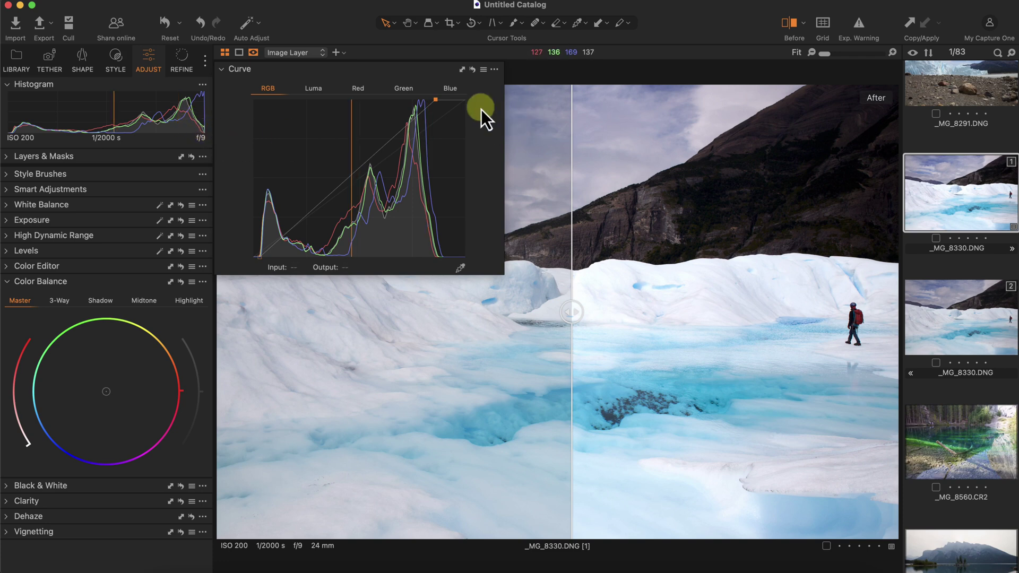
# Enlarge the Curve window again and reset the curve to its default.
pyautogui.moveTo(428, 75)
pyautogui.mouseDown()
pyautogui.moveTo(472, 102)
pyautogui.moveTo(443, 89)
pyautogui.mouseUp()
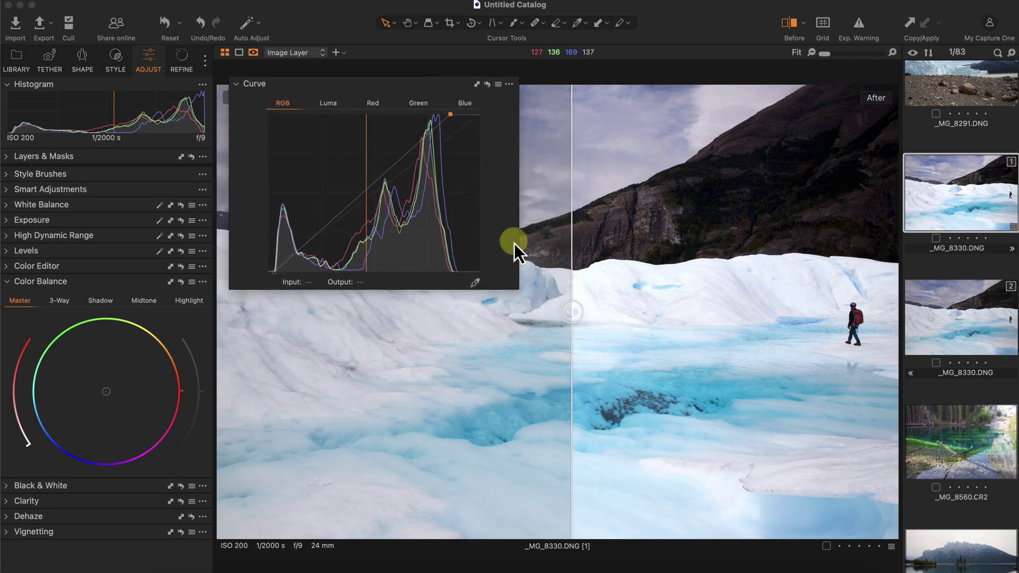
pyautogui.moveTo(523, 288); pyautogui.dragTo(625, 396)
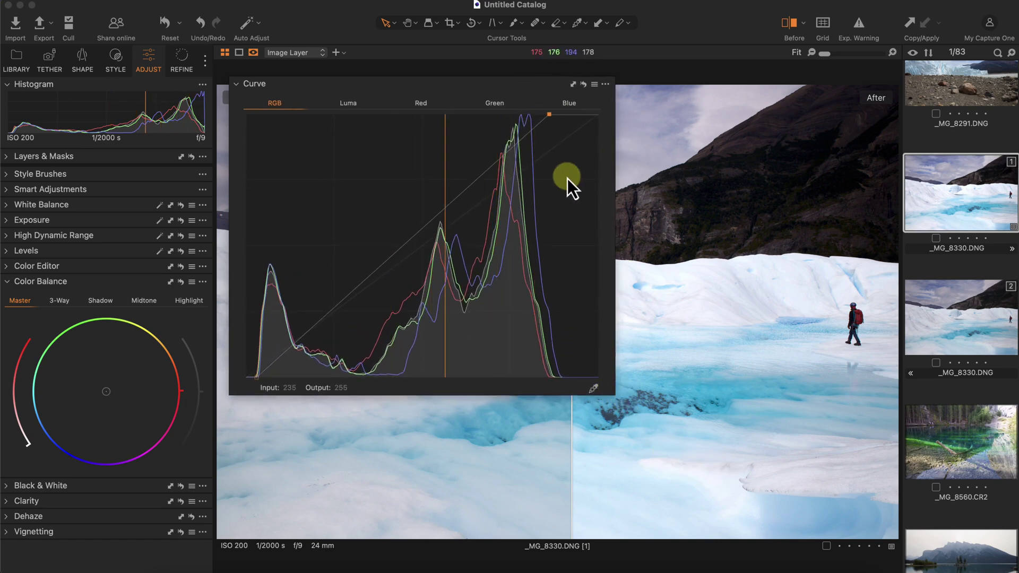
pyautogui.click(584, 85)
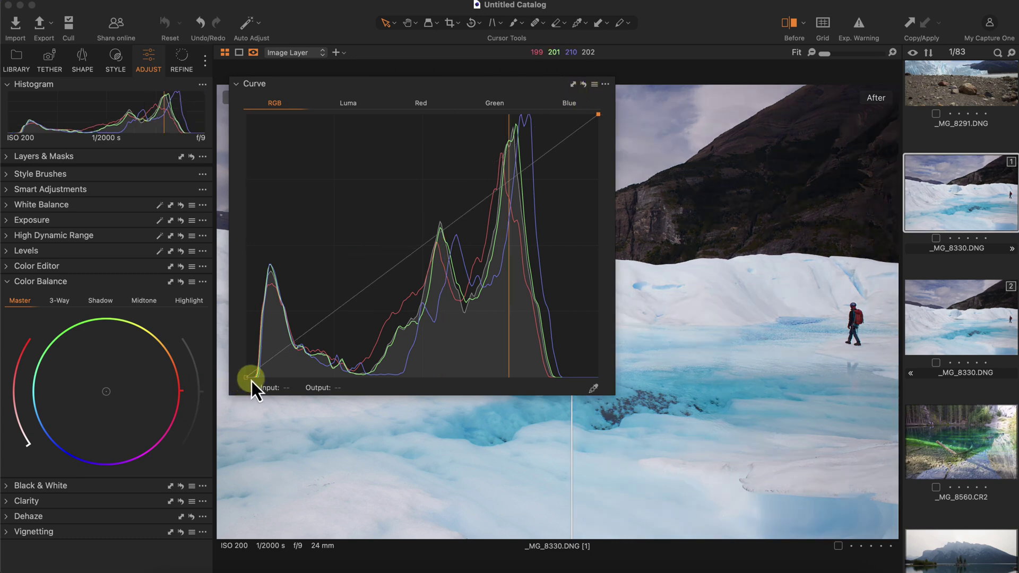
# Try raising the RGB curve's black point vertically to fade the shadows, bring it back down, and reset the curve.
pyautogui.moveTo(248, 380); pyautogui.dragTo(240, 352)
pyautogui.click(304, 393)
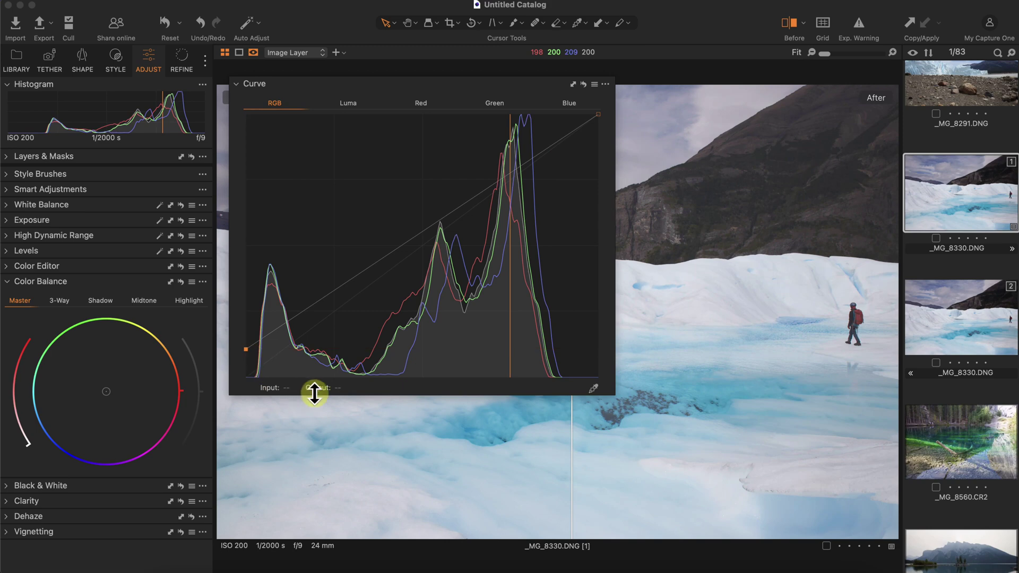
pyautogui.moveTo(246, 349); pyautogui.dragTo(275, 383)
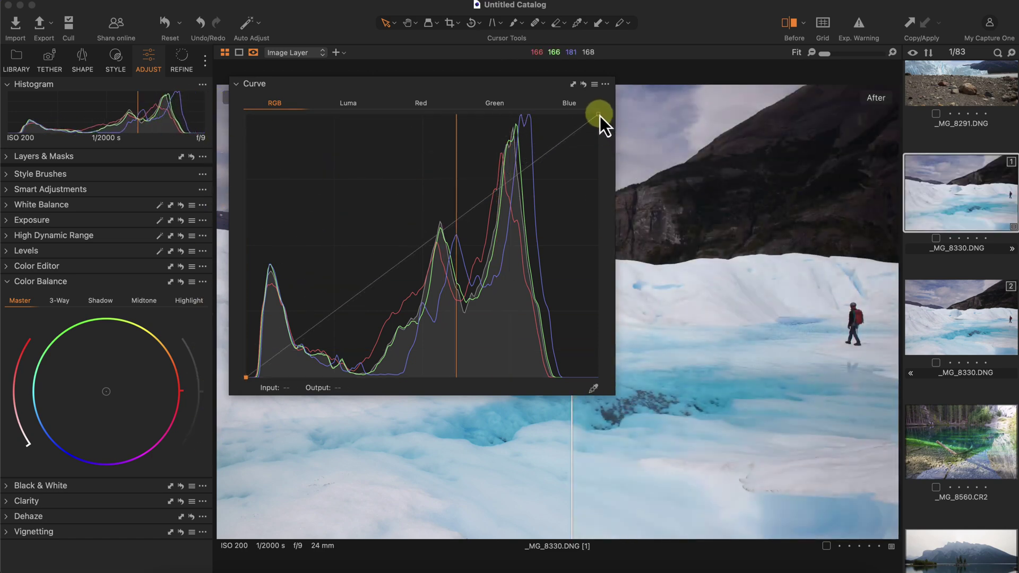
pyautogui.moveTo(600, 116); pyautogui.dragTo(593, 91)
pyautogui.click(583, 84)
# Add a slightly lowered shadow point and a raised highlight point to the RGB curve, and compare against the original.
pyautogui.moveTo(486, 87); pyautogui.dragTo(471, 69)
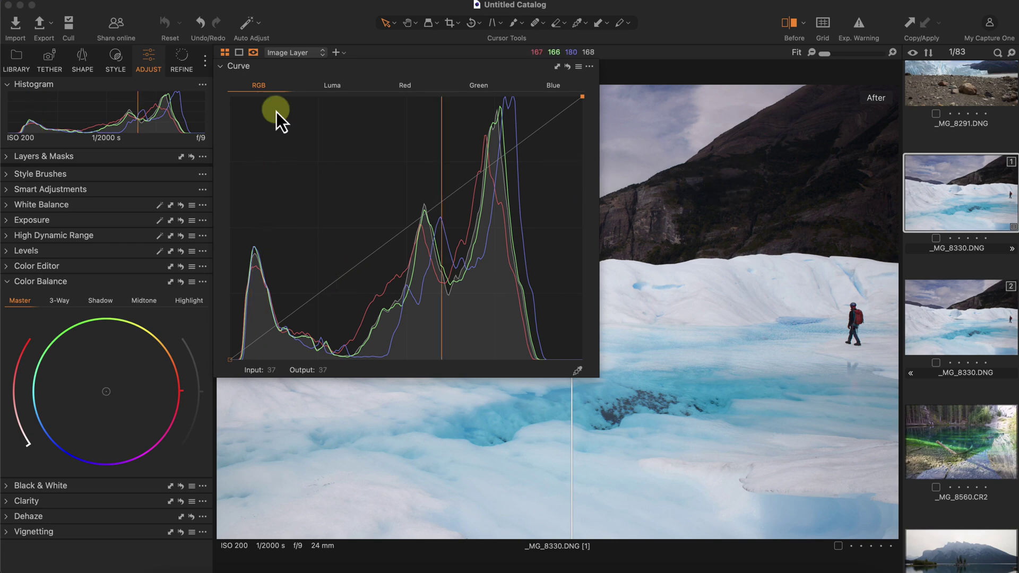
pyautogui.click(161, 26)
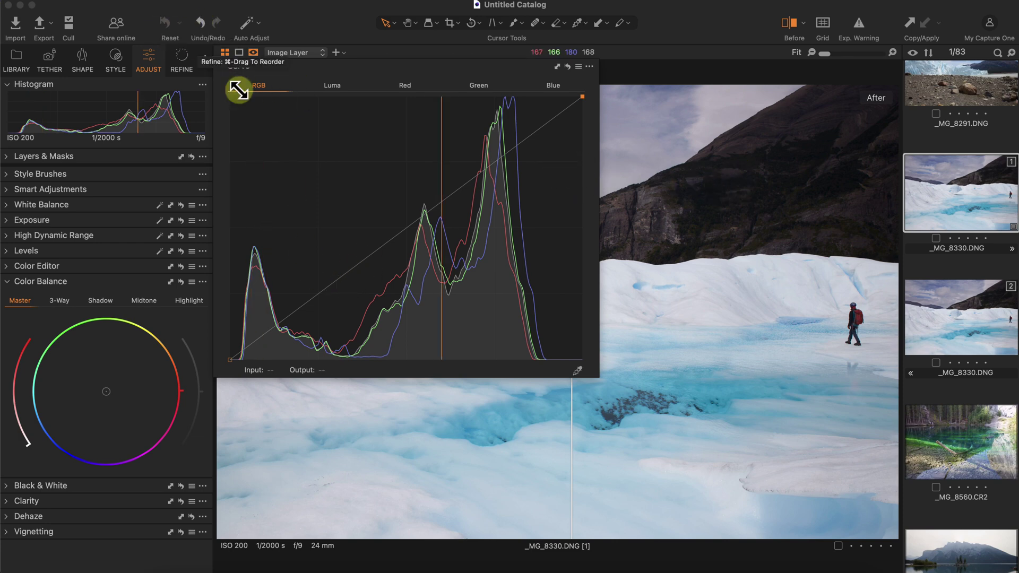
pyautogui.moveTo(281, 323); pyautogui.dragTo(284, 327)
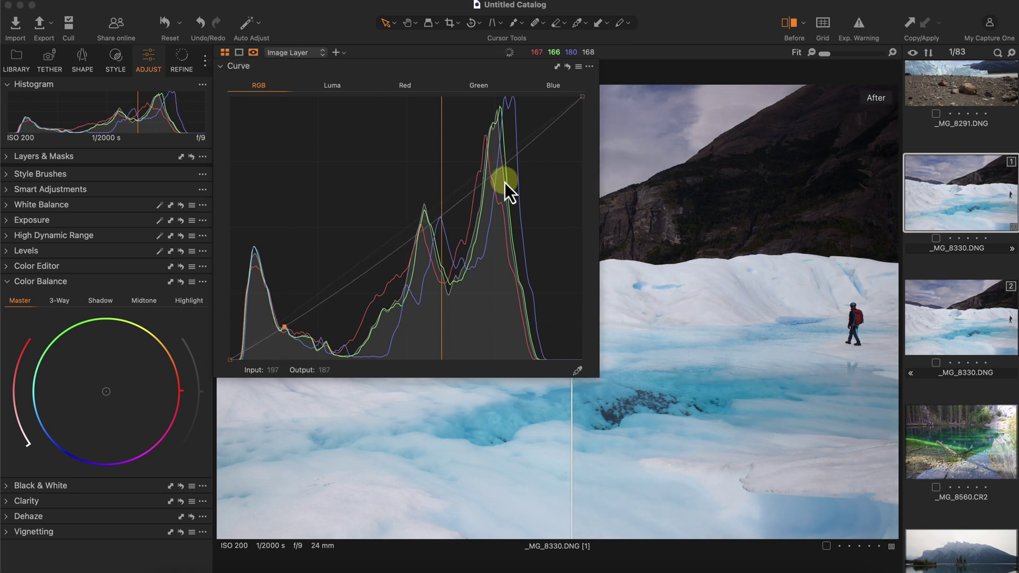
pyautogui.moveTo(519, 151); pyautogui.dragTo(506, 137)
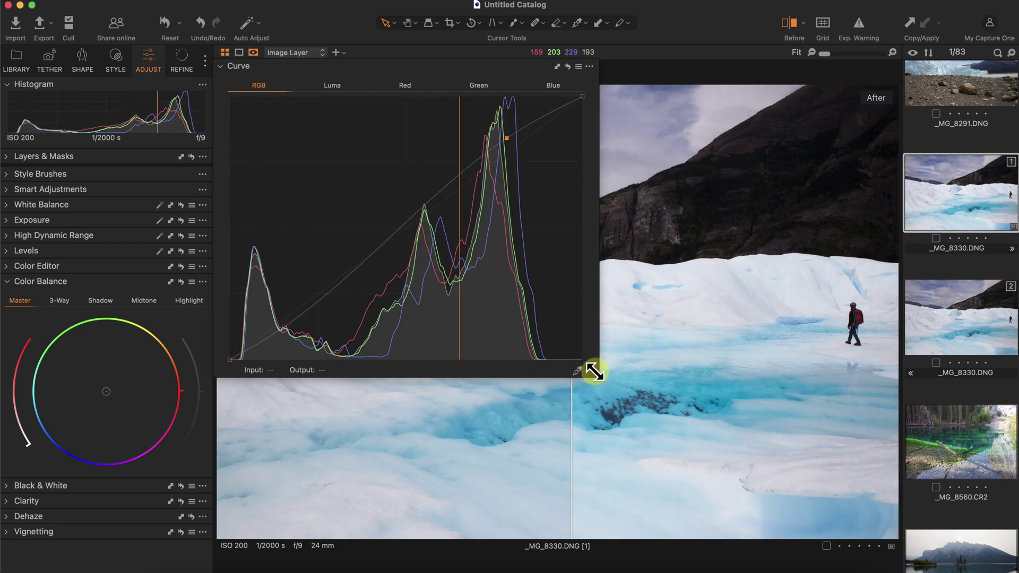
pyautogui.moveTo(591, 371); pyautogui.dragTo(546, 353)
pyautogui.moveTo(571, 311)
pyautogui.mouseDown()
pyautogui.moveTo(860, 312)
pyautogui.moveTo(583, 312)
pyautogui.mouseUp()
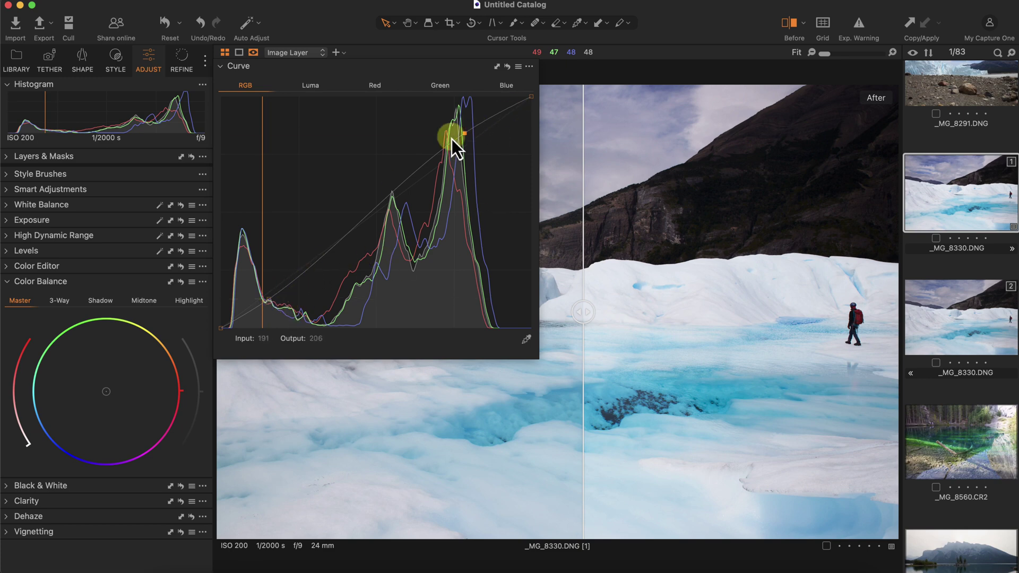
# Move the RGB curve's black and white points inward to the histogram's ends and add a midtone point.
pyautogui.click(220, 331)
pyautogui.moveTo(224, 332); pyautogui.dragTo(227, 333)
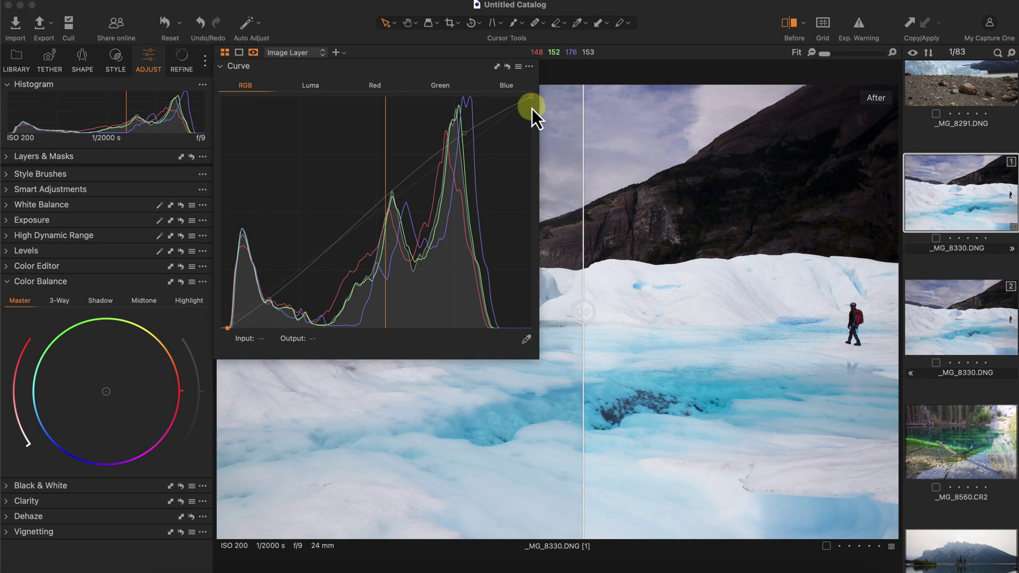
pyautogui.moveTo(529, 97); pyautogui.dragTo(492, 96)
pyautogui.moveTo(391, 215); pyautogui.dragTo(379, 210)
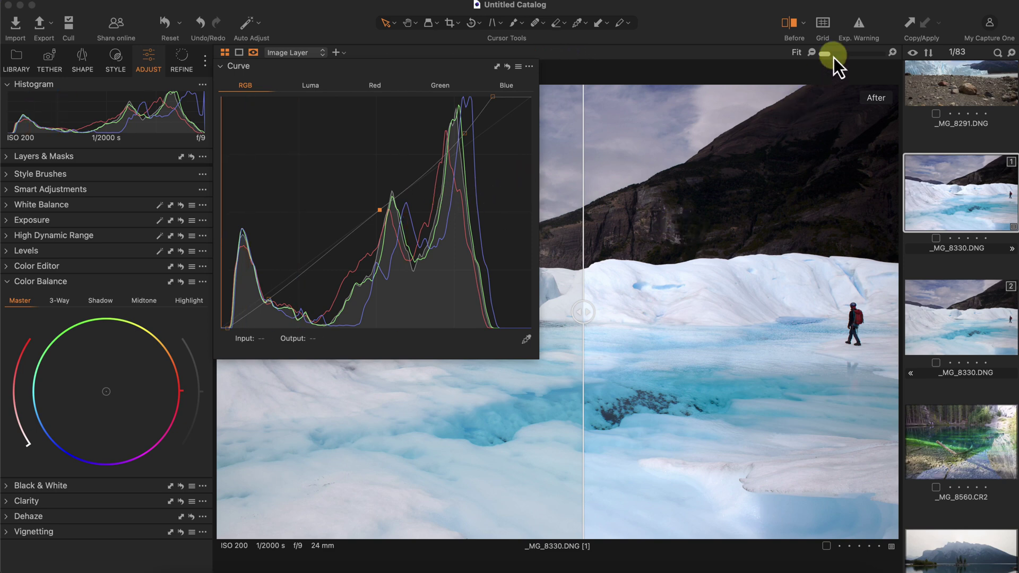
# Check highlight clipping with the exposure warning, lower the RGB curve's white point slightly, and hide the warning.
pyautogui.click(858, 26)
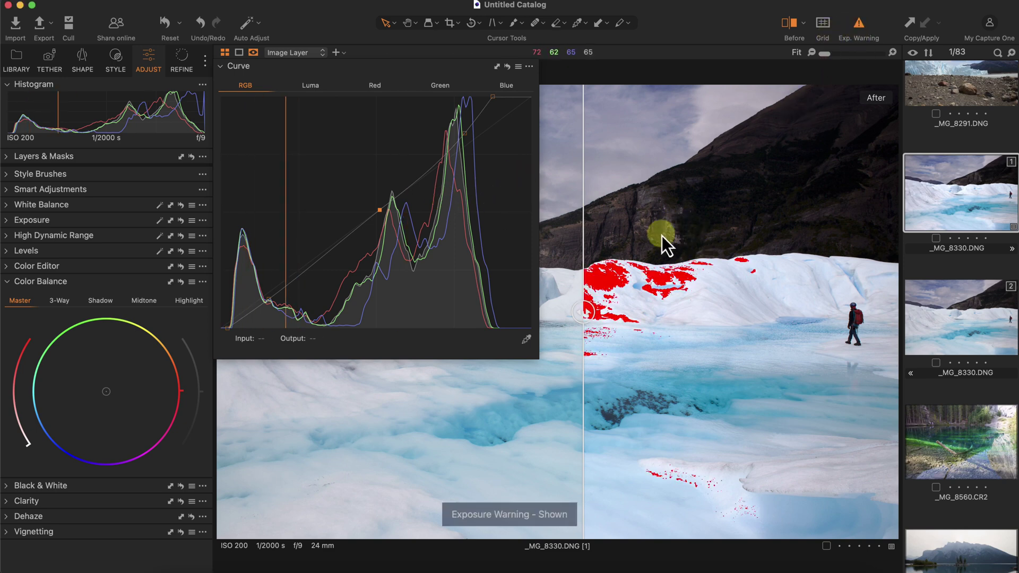
pyautogui.moveTo(585, 313); pyautogui.dragTo(608, 305)
pyautogui.click(489, 97)
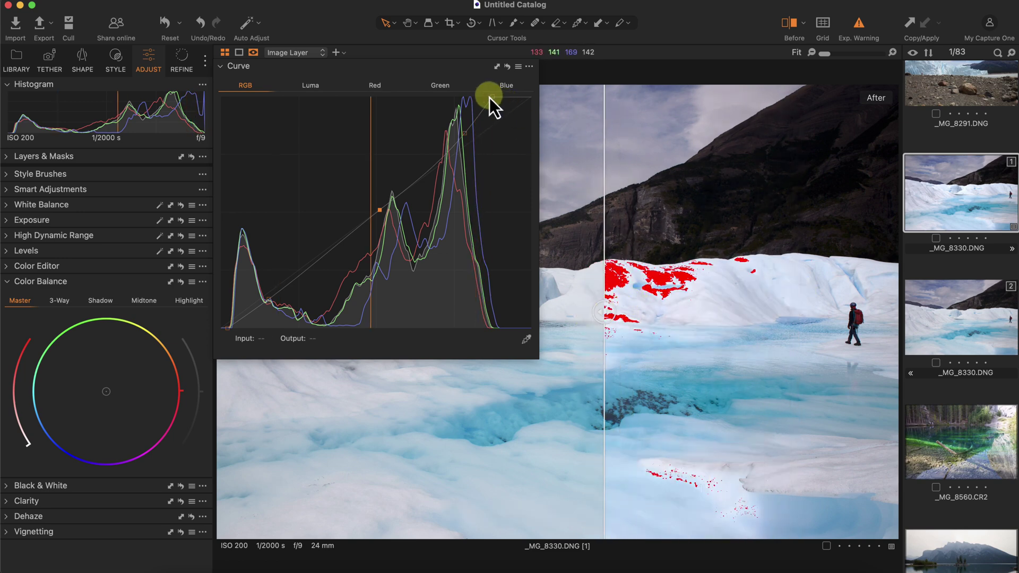
pyautogui.moveTo(493, 98); pyautogui.dragTo(495, 106)
pyautogui.click(927, 54)
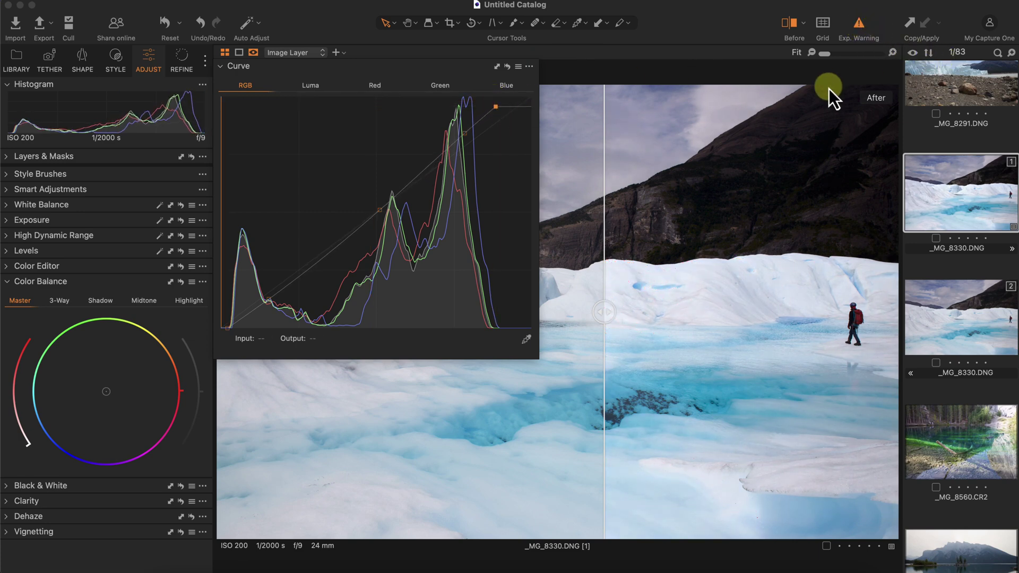
pyautogui.click(857, 25)
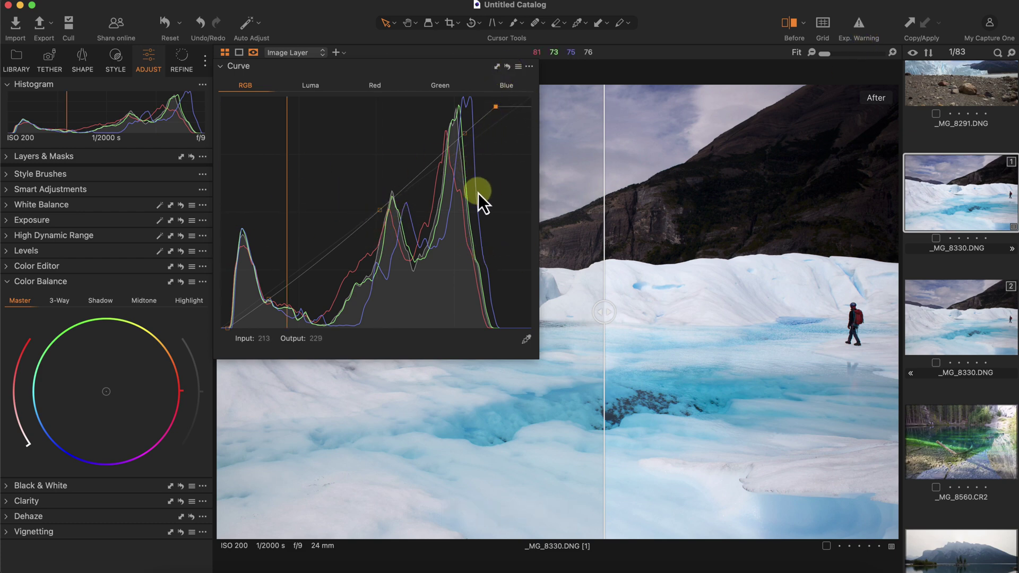
# Try pulling the RGB curve's white point outward and lower to darken the highlights, then reset the curve.
pyautogui.click(383, 224)
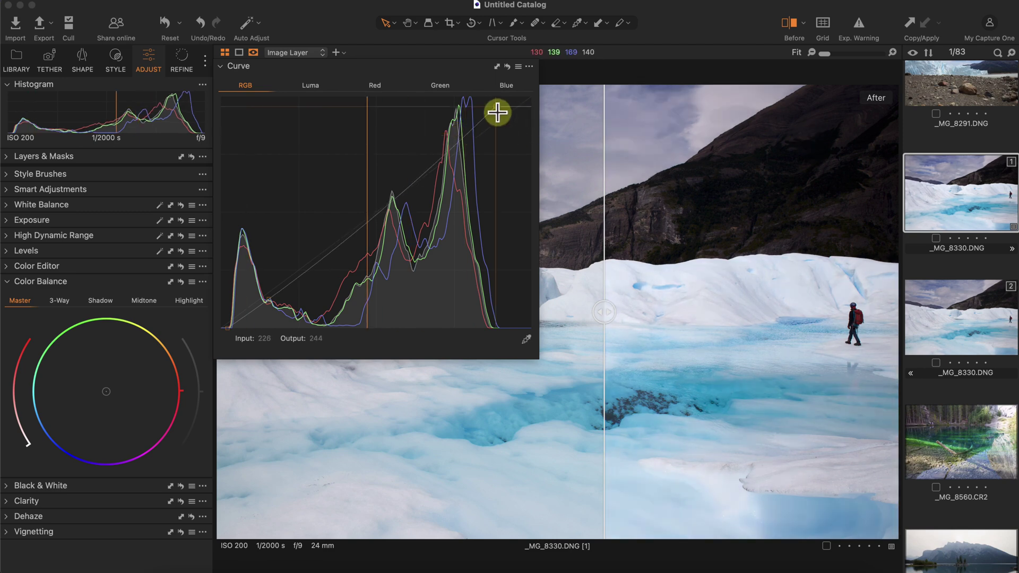
pyautogui.moveTo(495, 106); pyautogui.dragTo(652, 148)
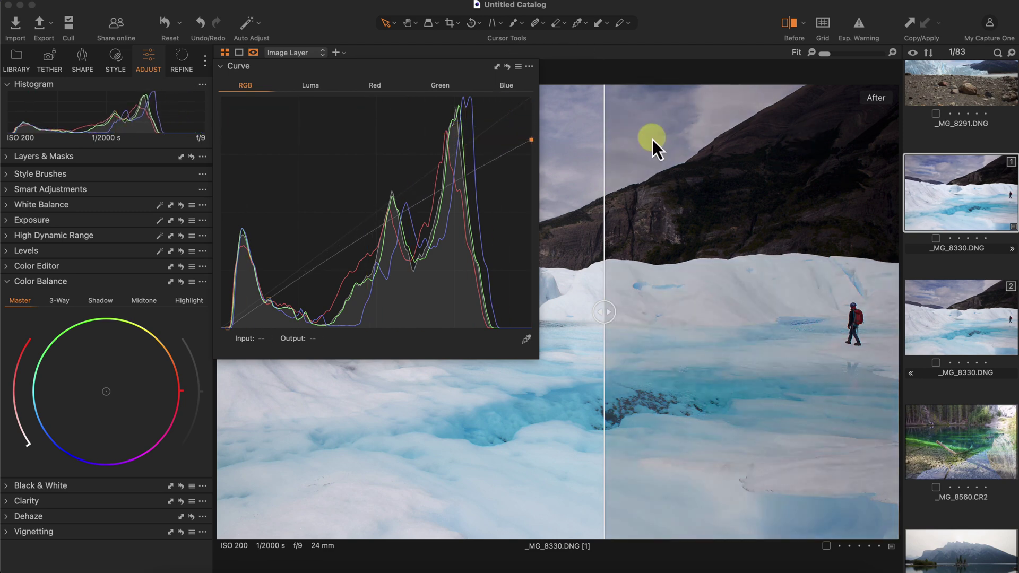
pyautogui.click(507, 66)
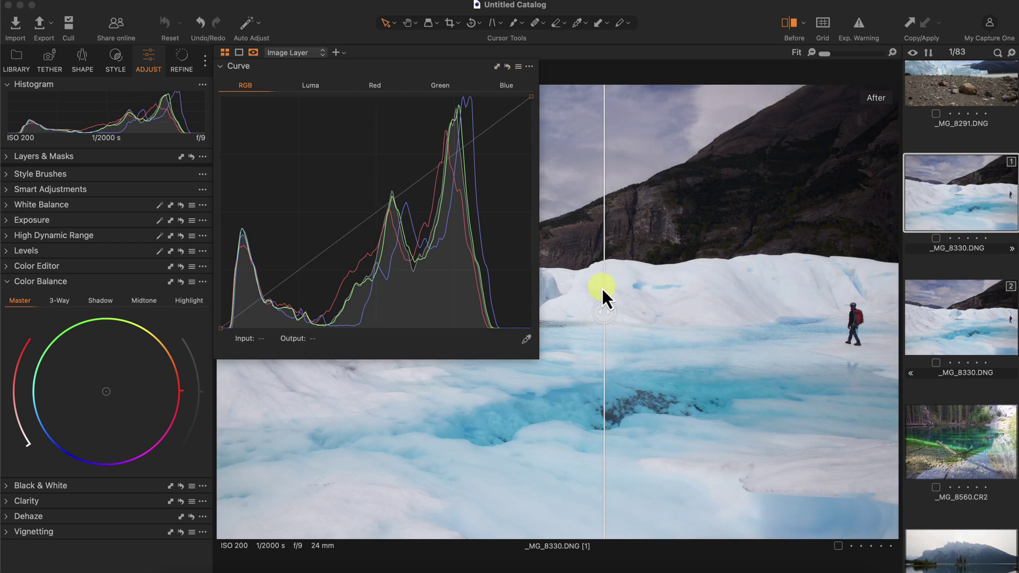
# Hide the before/after comparison and shrink the floating Curve tool to uncover more of the photo.
pyautogui.press('y')
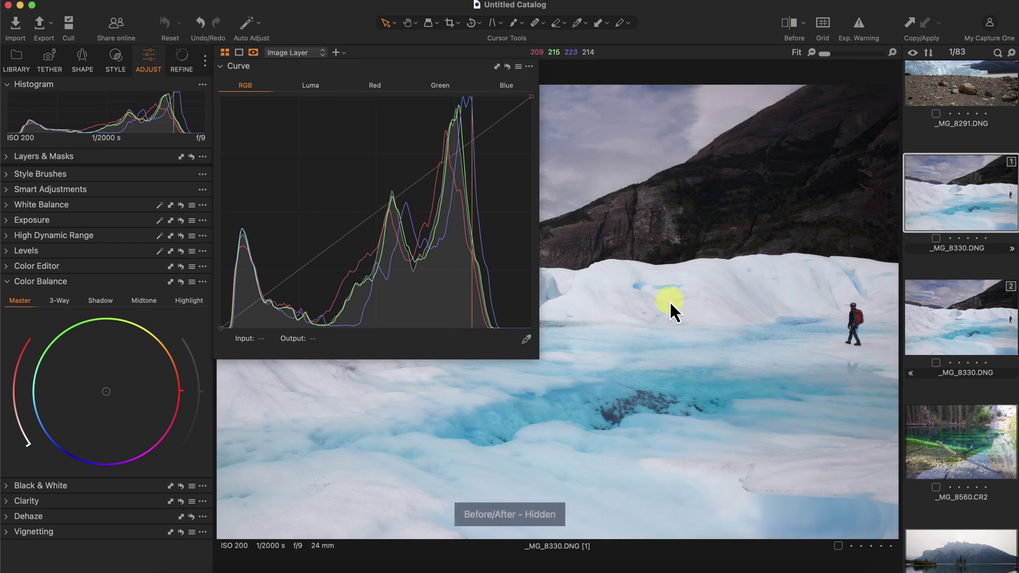
pyautogui.moveTo(534, 350); pyautogui.dragTo(483, 287)
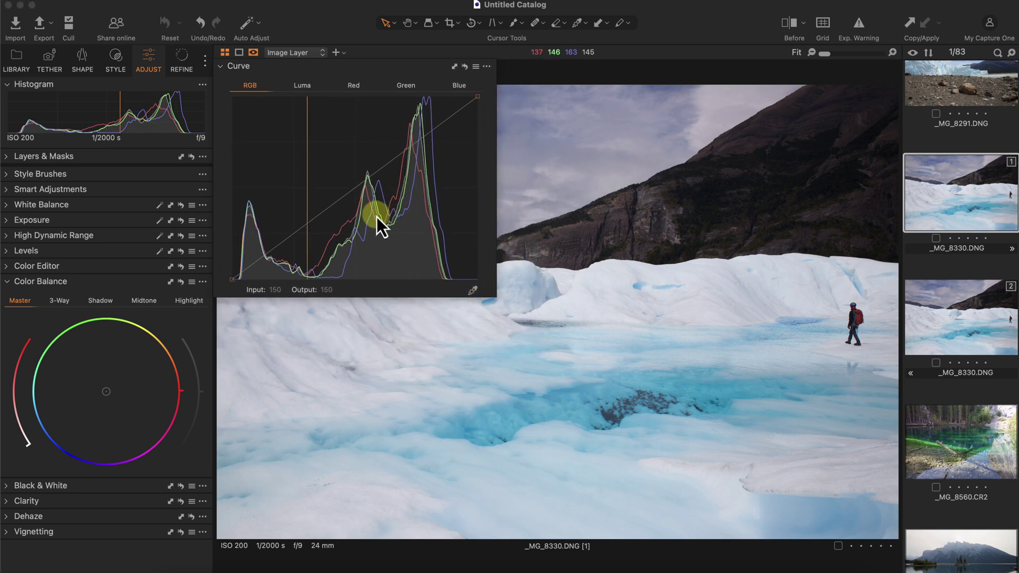
# Try lowering a midtone point on the RGB curve, reset it, and look at the Luma curve before returning to RGB.
pyautogui.moveTo(358, 186)
pyautogui.mouseDown()
pyautogui.moveTo(352, 170)
pyautogui.moveTo(375, 197)
pyautogui.mouseUp()
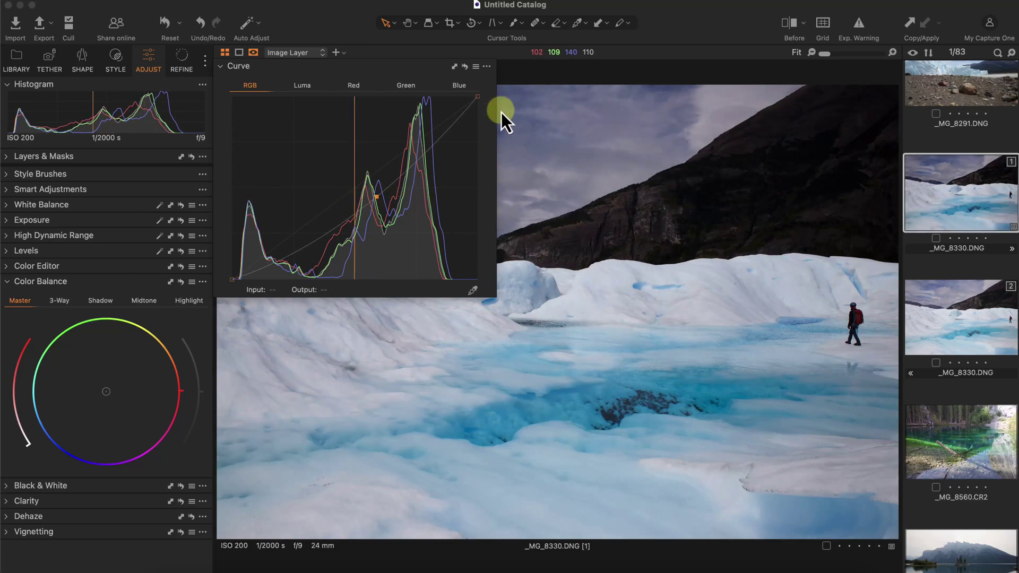
pyautogui.click(465, 67)
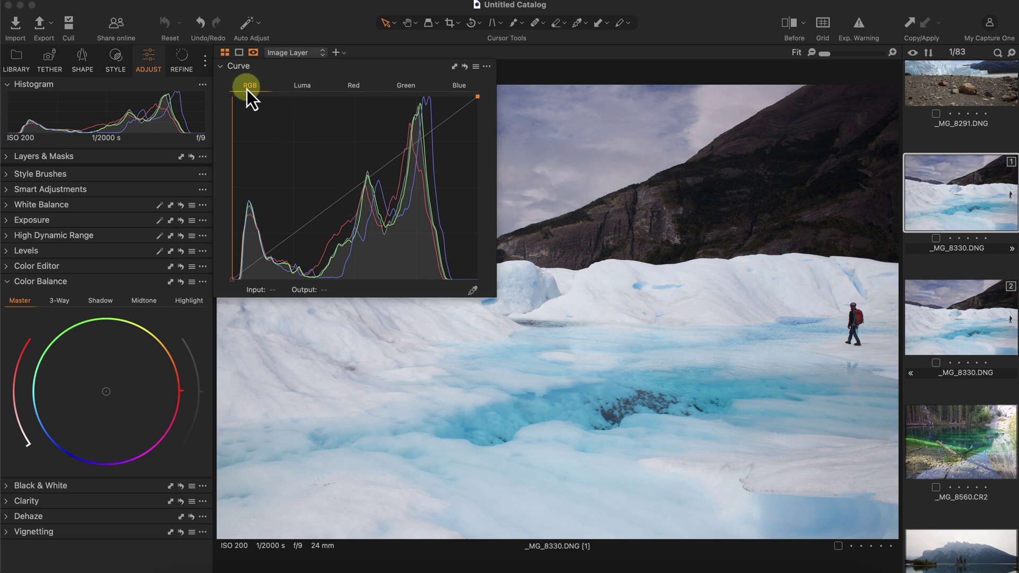
pyautogui.click(306, 88)
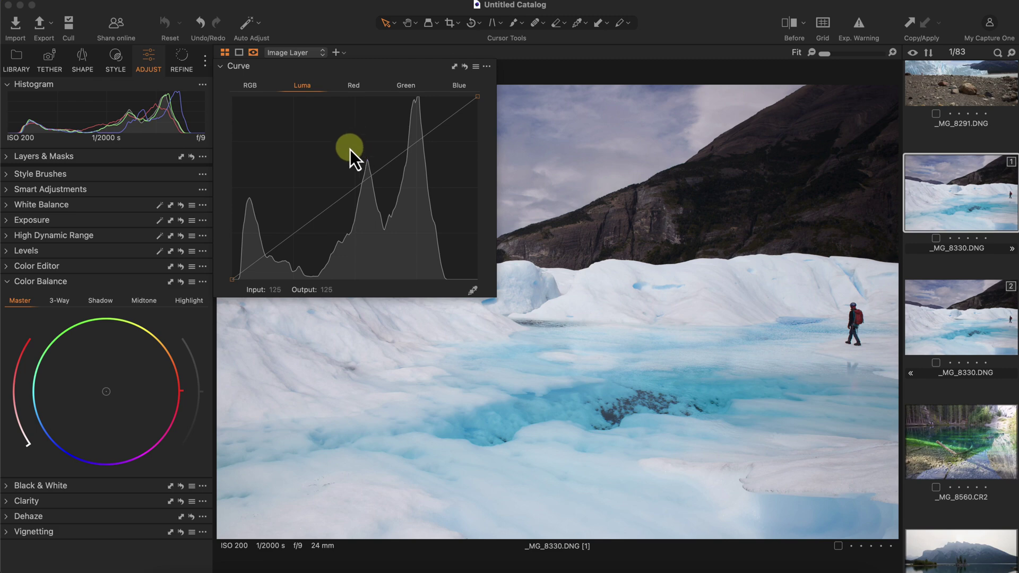
pyautogui.click(250, 88)
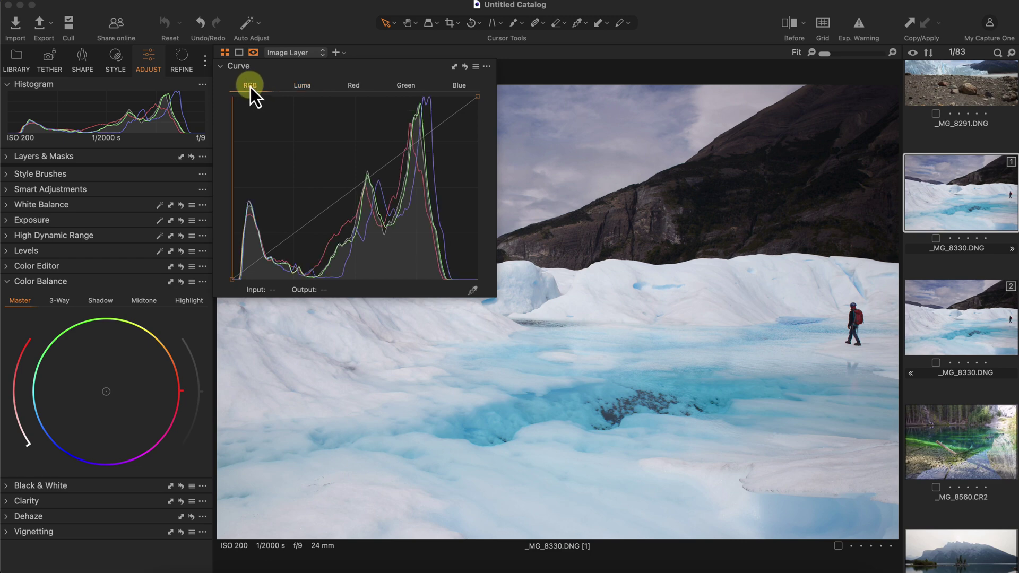
# Build an S-curve on the first variant's RGB curve with a lowered shadow point and a raised highlight point.
pyautogui.click(288, 244)
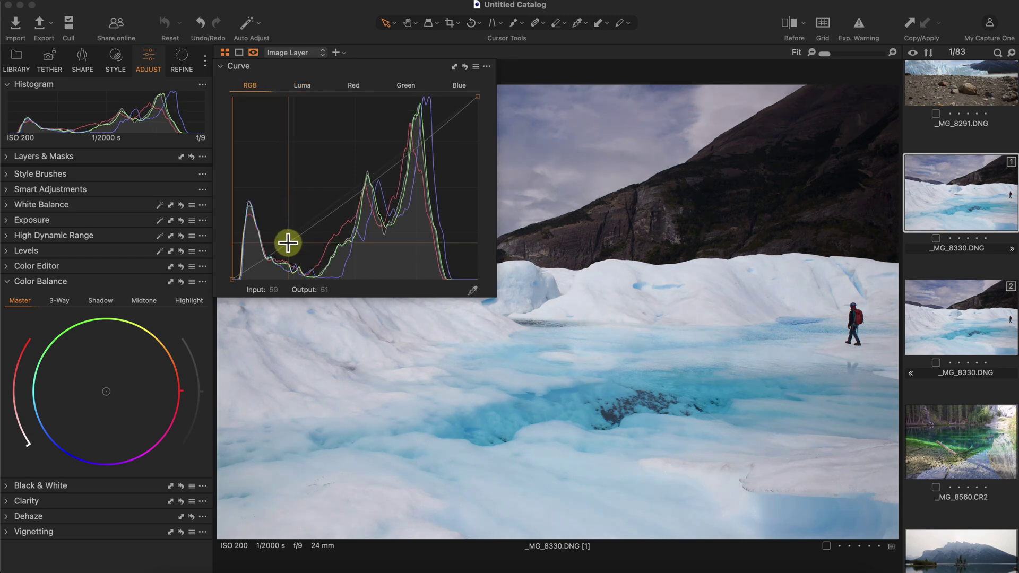
pyautogui.moveTo(428, 142); pyautogui.dragTo(416, 125)
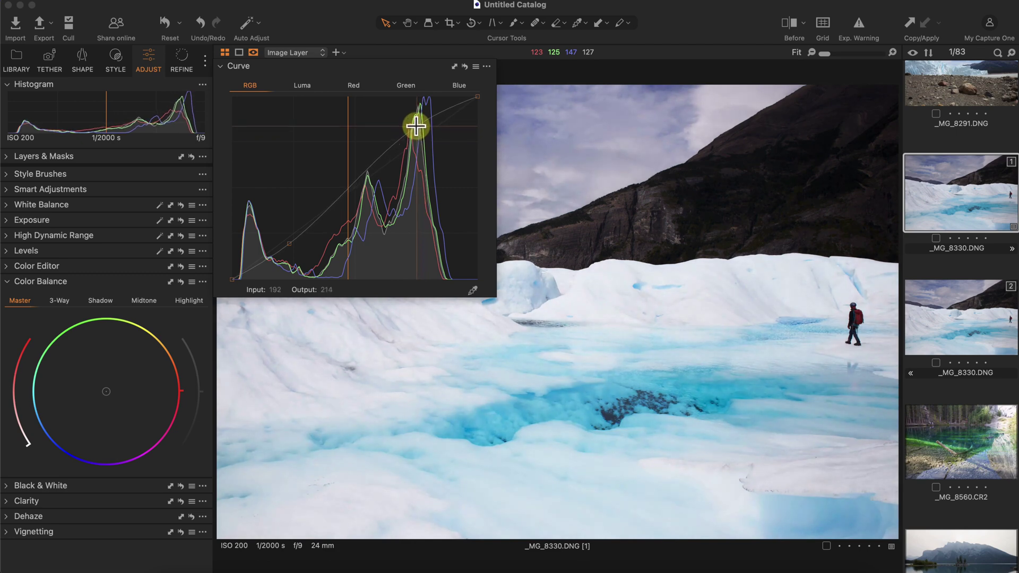
pyautogui.moveTo(286, 248); pyautogui.dragTo(291, 248)
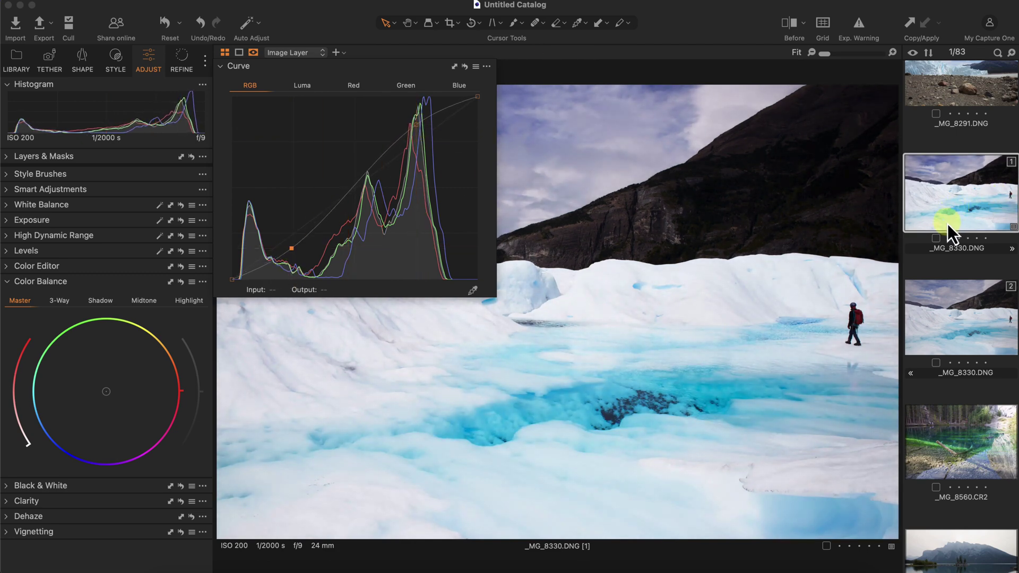
# Show both glacier variants together and build a similar S-curve on the second variant's Luma curve.
pyautogui.keyDown('super'); pyautogui.click(968, 321); pyautogui.keyUp('super')
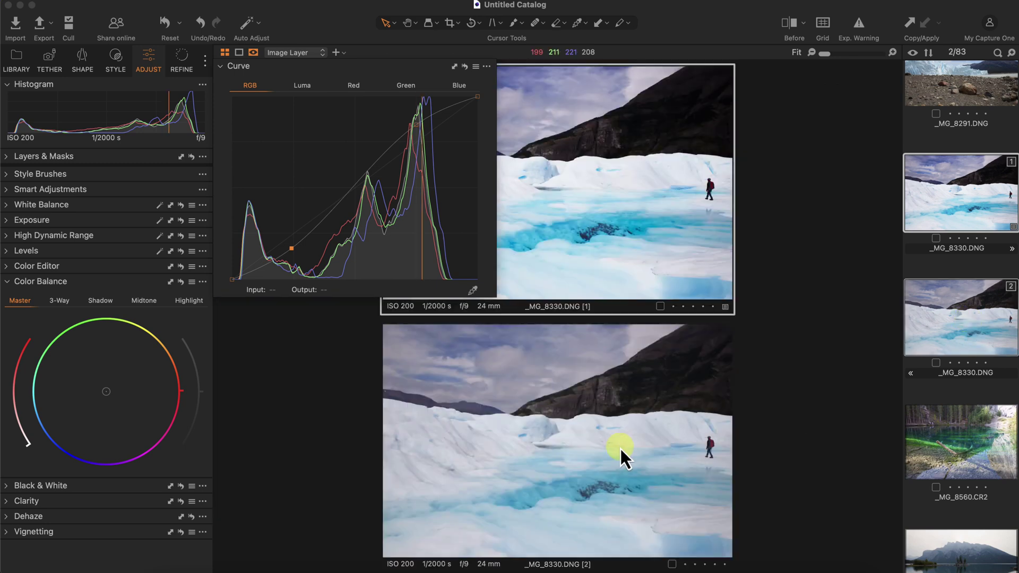
pyautogui.click(543, 426)
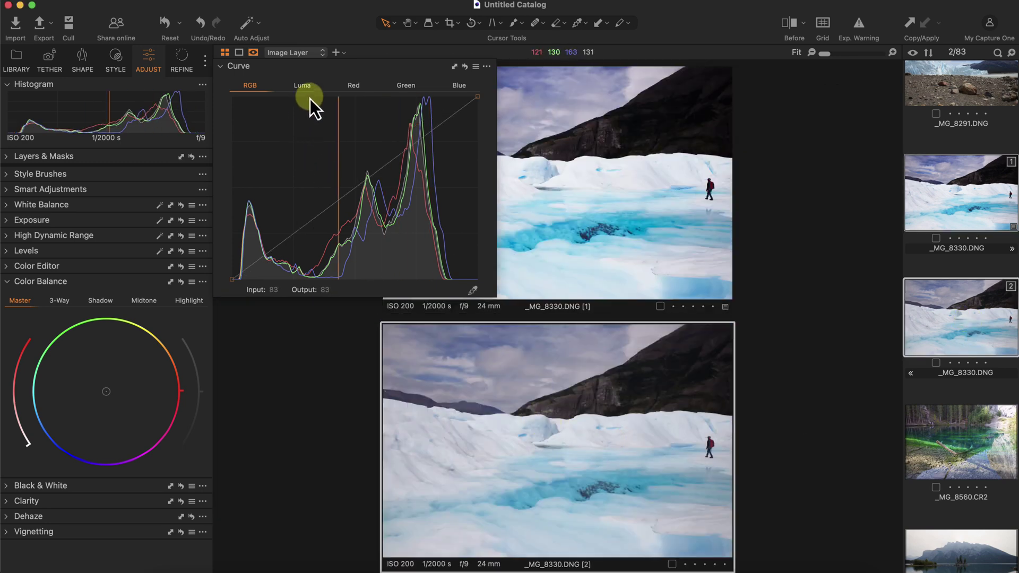
pyautogui.click(301, 87)
pyautogui.moveTo(271, 254); pyautogui.dragTo(277, 258)
pyautogui.click(434, 145)
pyautogui.moveTo(434, 145); pyautogui.dragTo(422, 124)
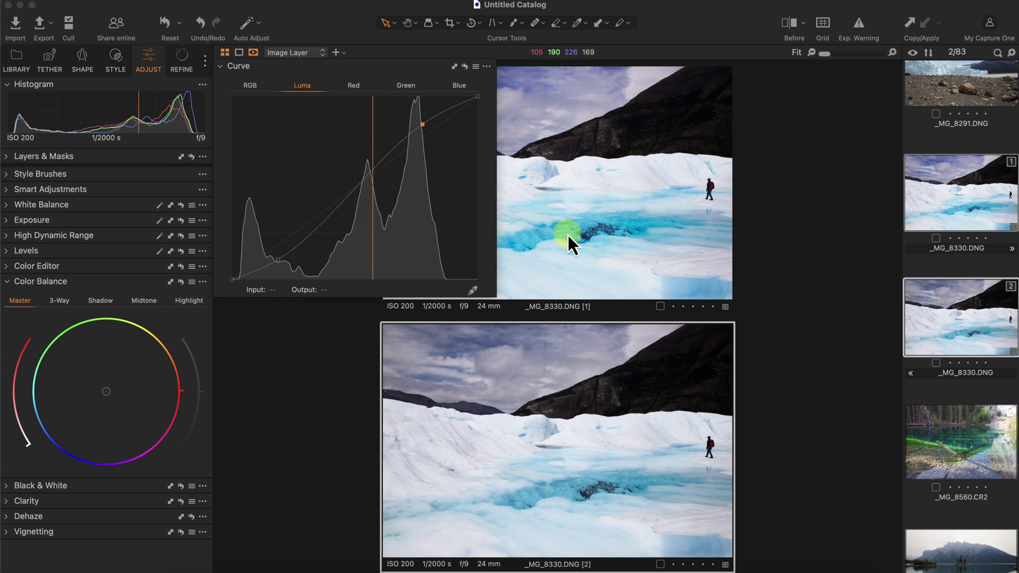
# Compare the first variant's RGB contrast curve with the second variant's Luma contrast curve.
pyautogui.click(584, 199)
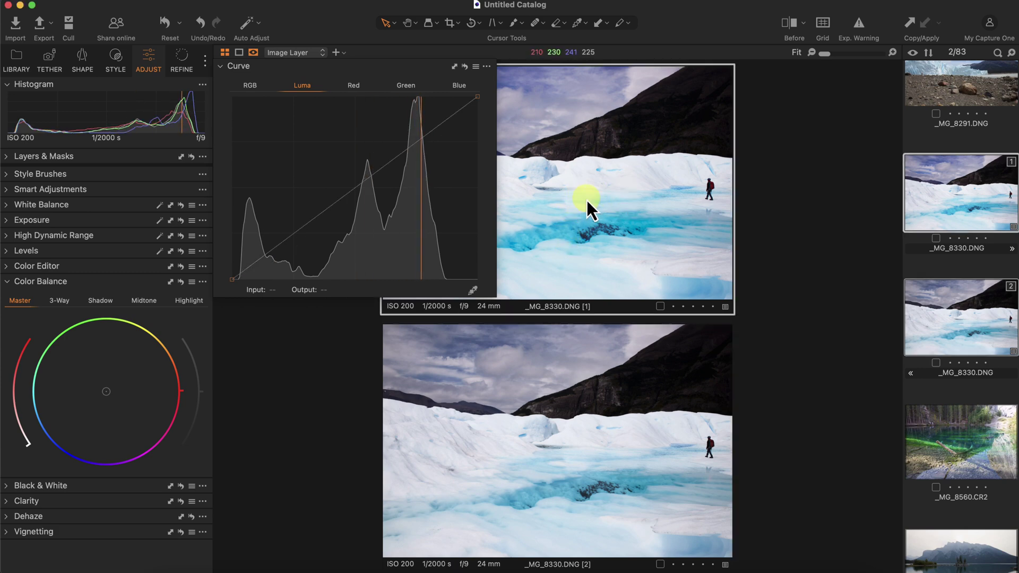
pyautogui.click(595, 453)
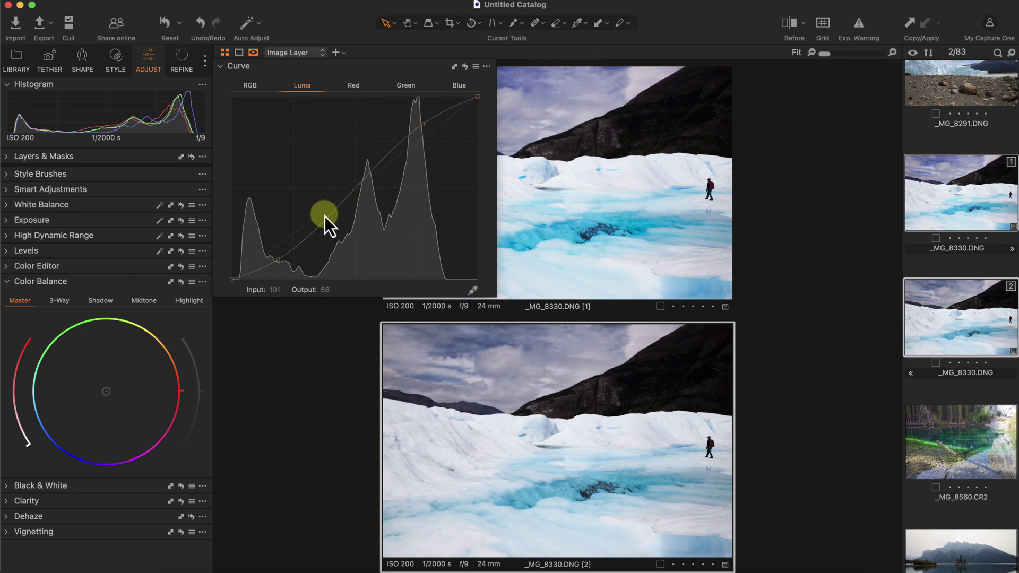
pyautogui.click(621, 177)
pyautogui.click(254, 85)
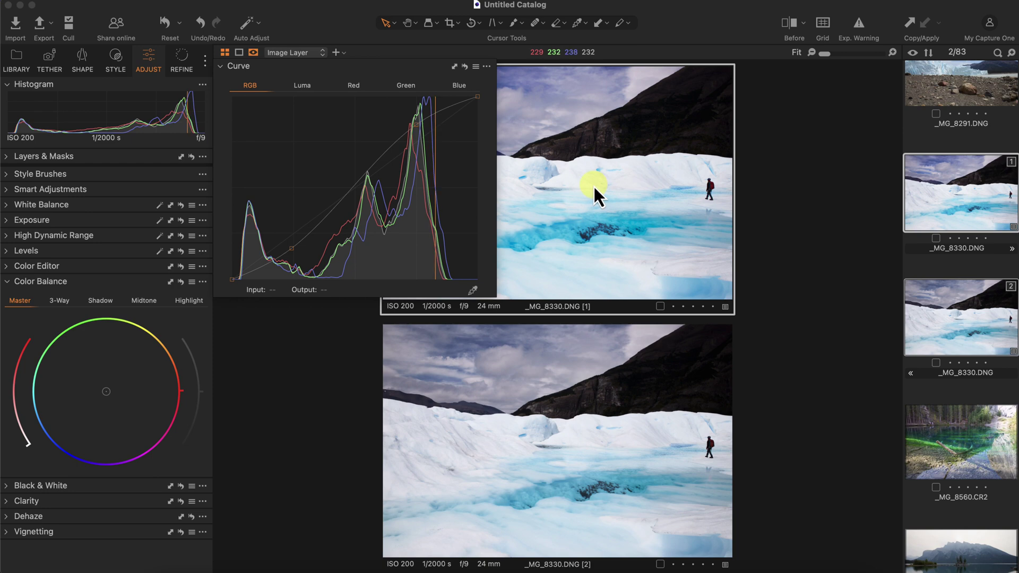
pyautogui.click(555, 392)
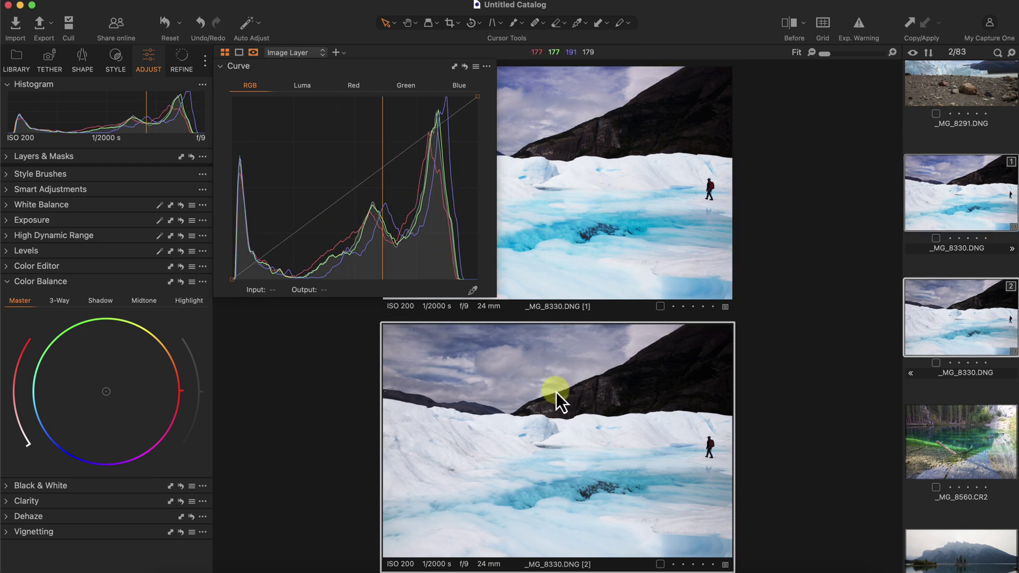
# Turn on the before/after split for both variants and sweep the divider across the second variant to compare colors.
pyautogui.press('y')
pyautogui.moveTo(555, 390); pyautogui.dragTo(685, 431)
pyautogui.moveTo(714, 431); pyautogui.dragTo(561, 440)
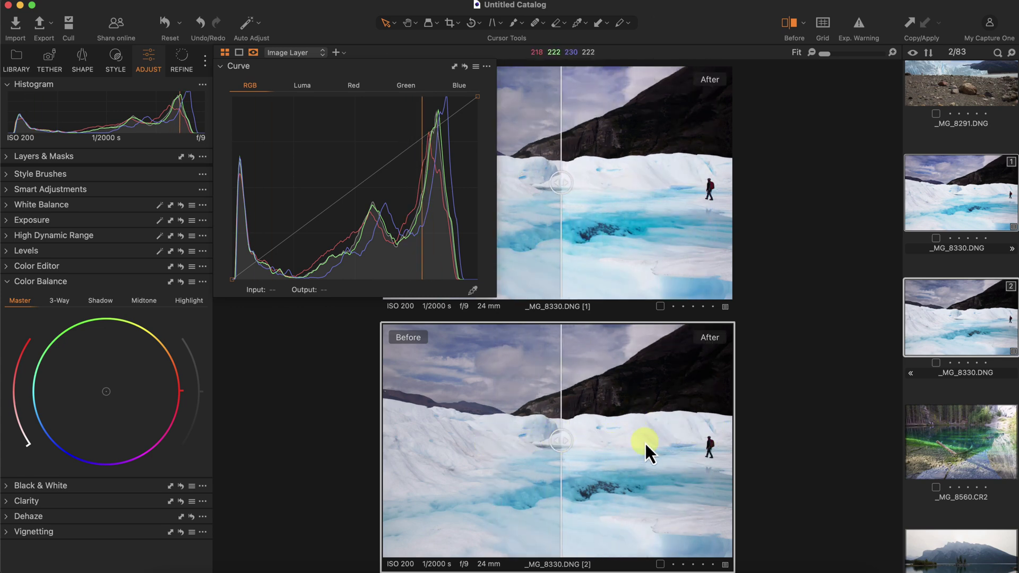
# Display only the second glacier variant and reset its Luma curve.
pyautogui.click(302, 86)
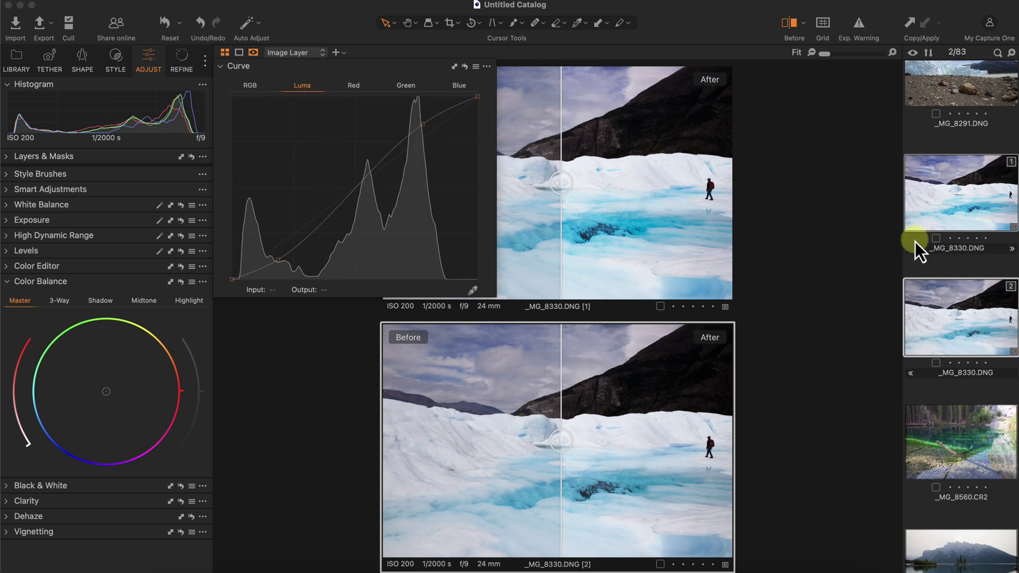
pyautogui.click(961, 192)
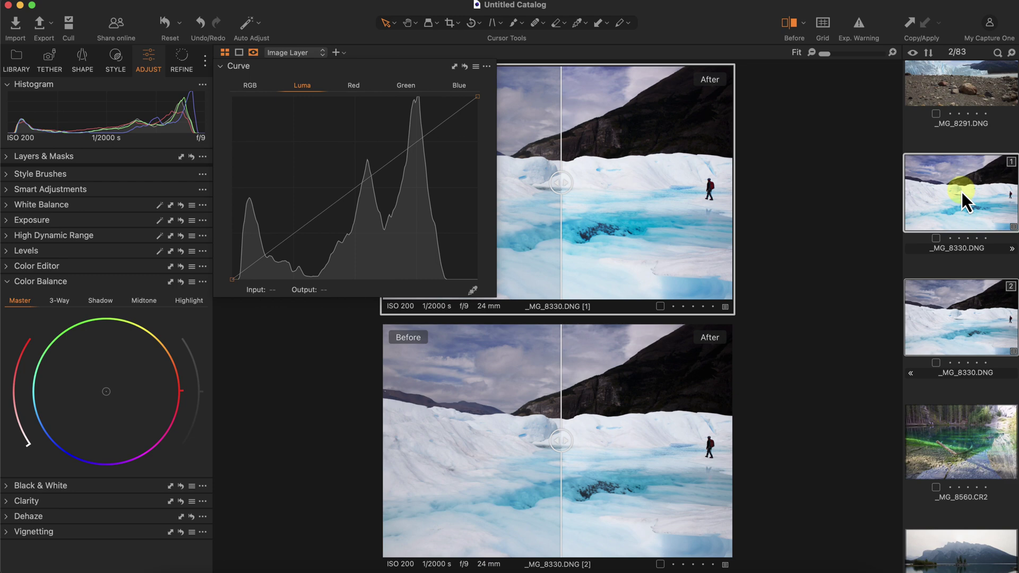
pyautogui.keyDown('super'); pyautogui.click(961, 192); pyautogui.keyUp('super')
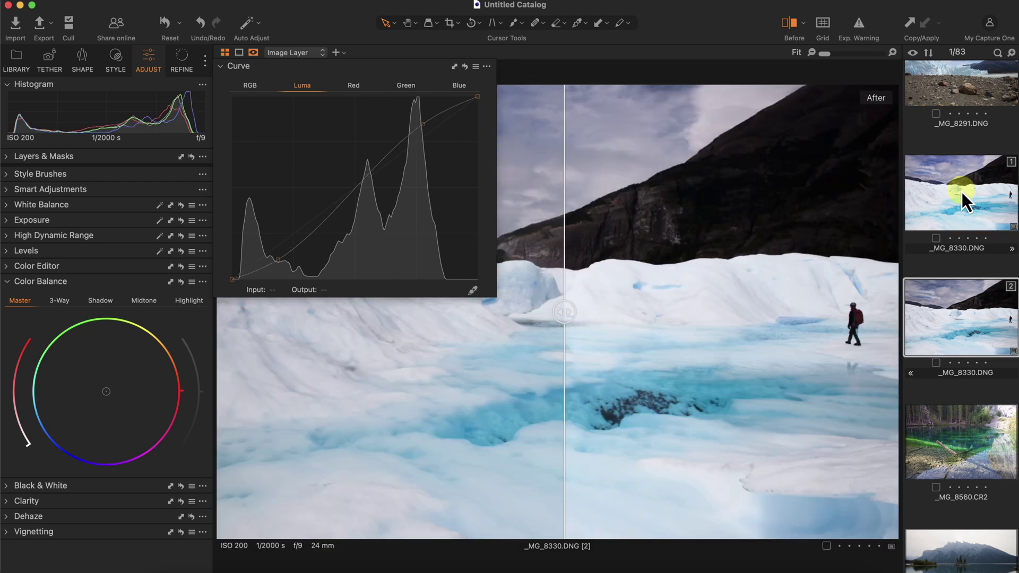
pyautogui.click(464, 67)
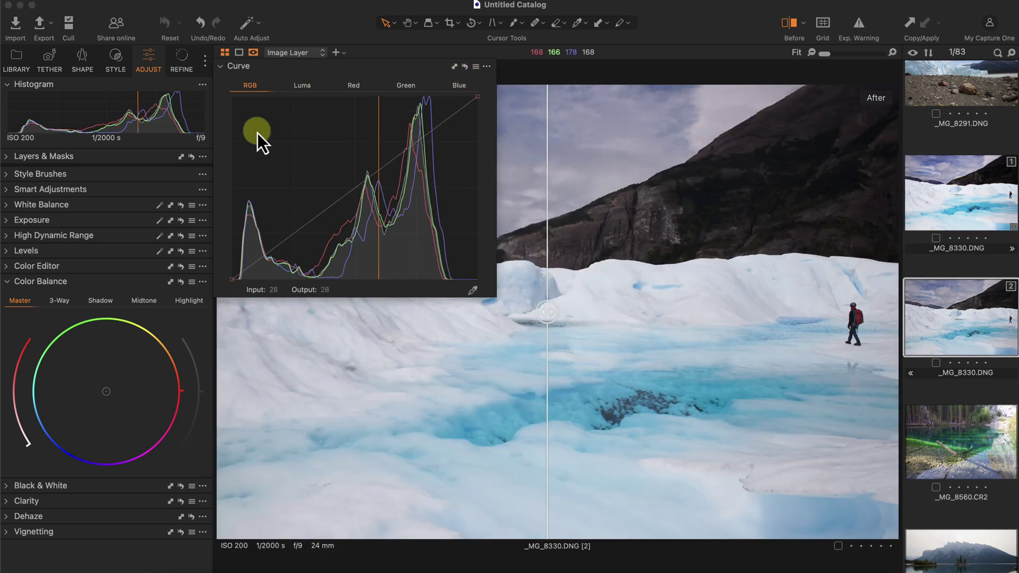
# Look through the Red, Green and Blue channel curves of the second variant.
pyautogui.click(353, 89)
pyautogui.click(409, 88)
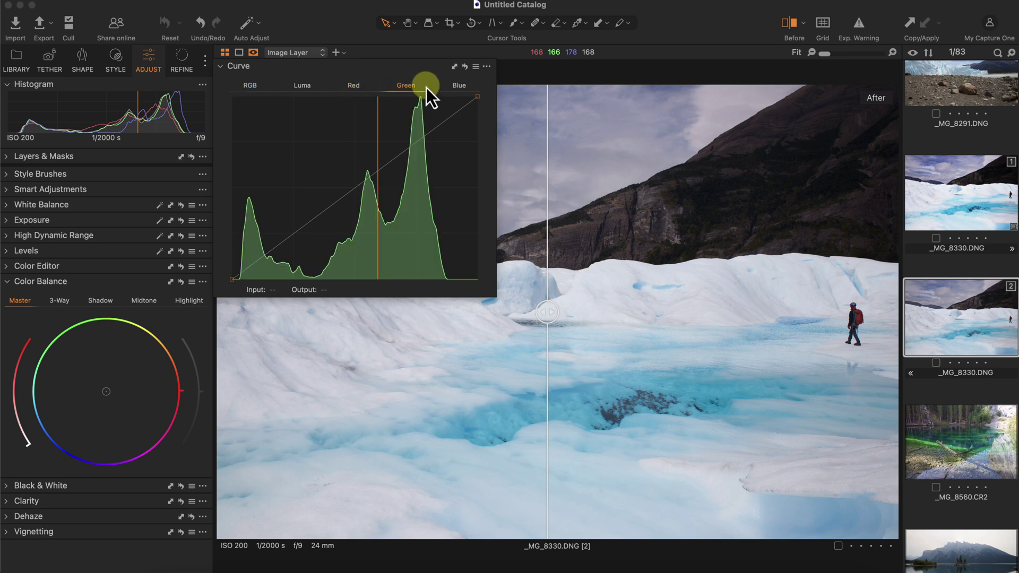
pyautogui.click(456, 88)
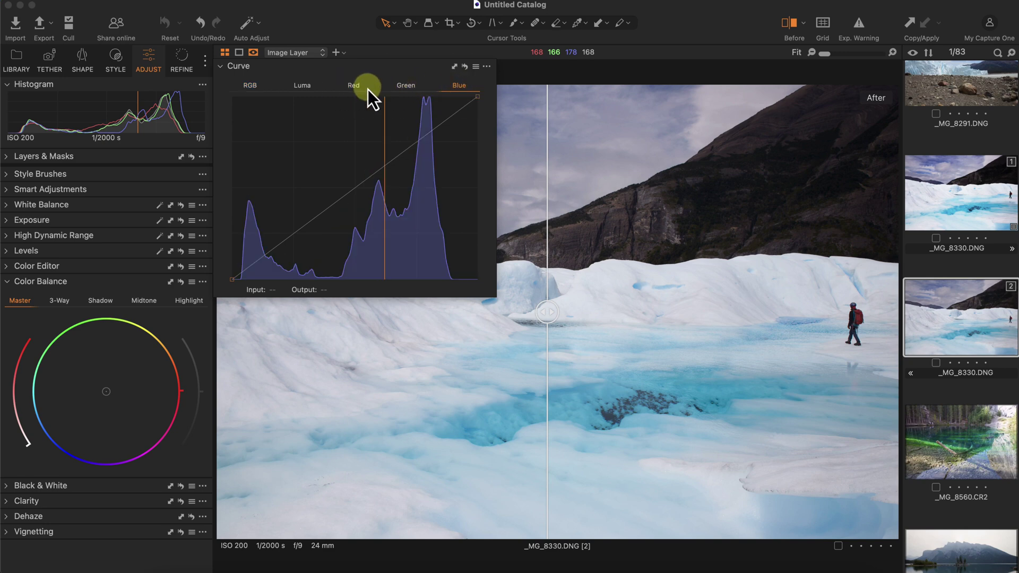
# Try lowering a midtone point on the Red curve to shift the photo toward cyan, then reset the curve.
pyautogui.click(361, 88)
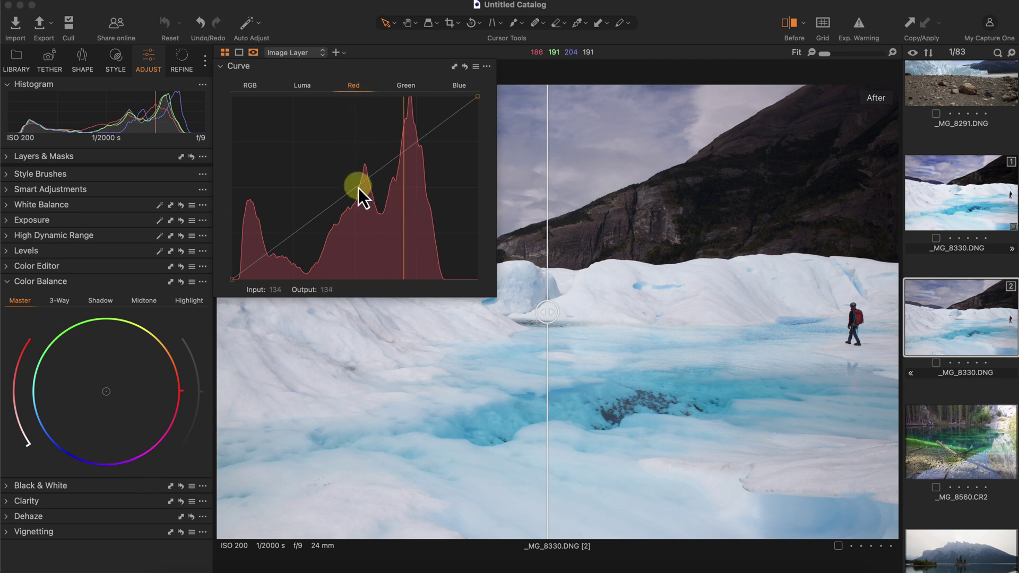
pyautogui.moveTo(359, 186); pyautogui.dragTo(377, 202)
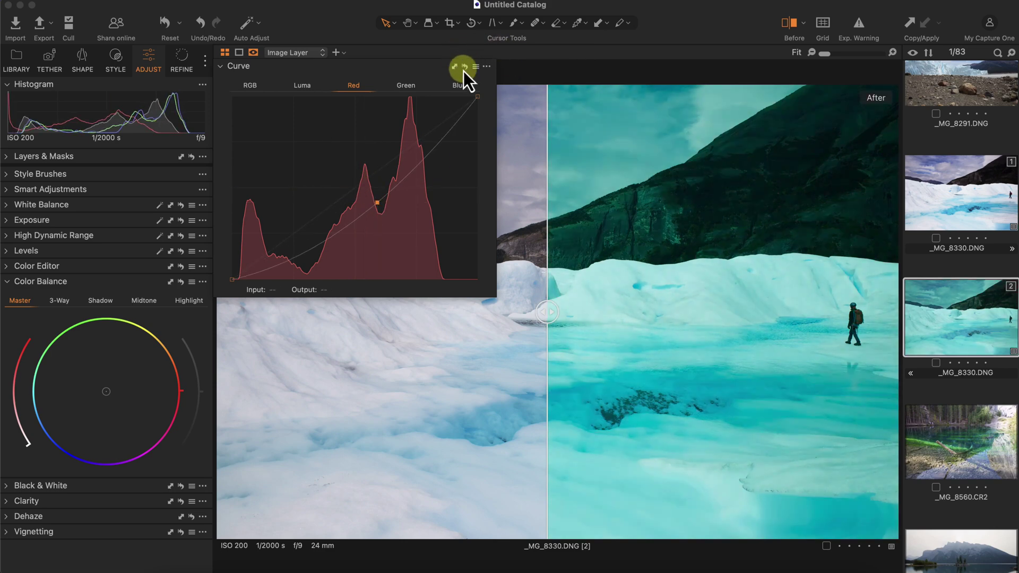
pyautogui.click(461, 69)
# Try moving a Green curve midtone point and lowering a Blue curve midtone point to 143 in, 118 out, then reset the curve.
pyautogui.click(416, 88)
pyautogui.moveTo(366, 183); pyautogui.dragTo(460, 87)
pyautogui.click(459, 87)
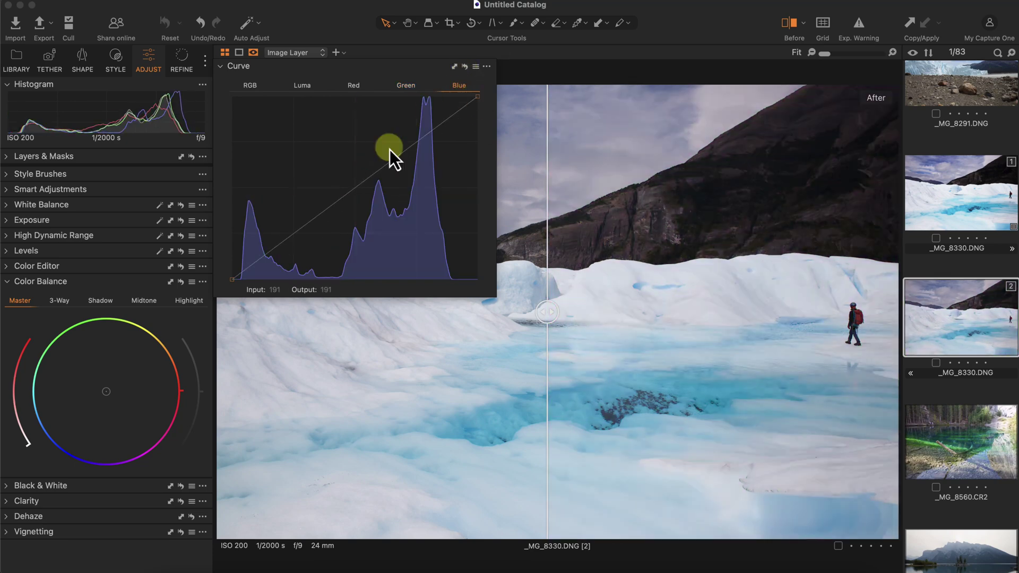
pyautogui.moveTo(357, 188)
pyautogui.mouseDown()
pyautogui.moveTo(343, 168)
pyautogui.moveTo(370, 196)
pyautogui.mouseUp()
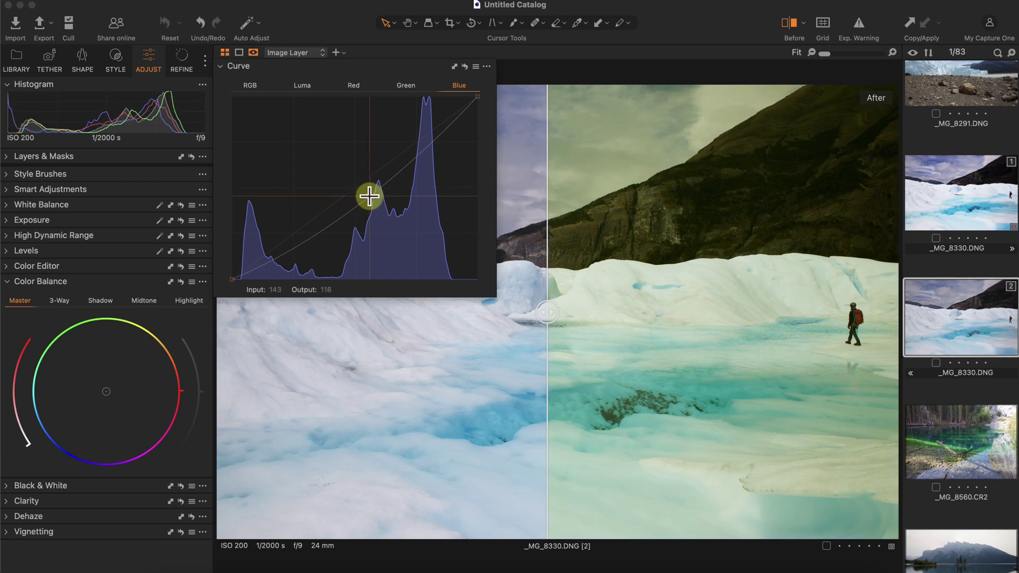
pyautogui.click(464, 67)
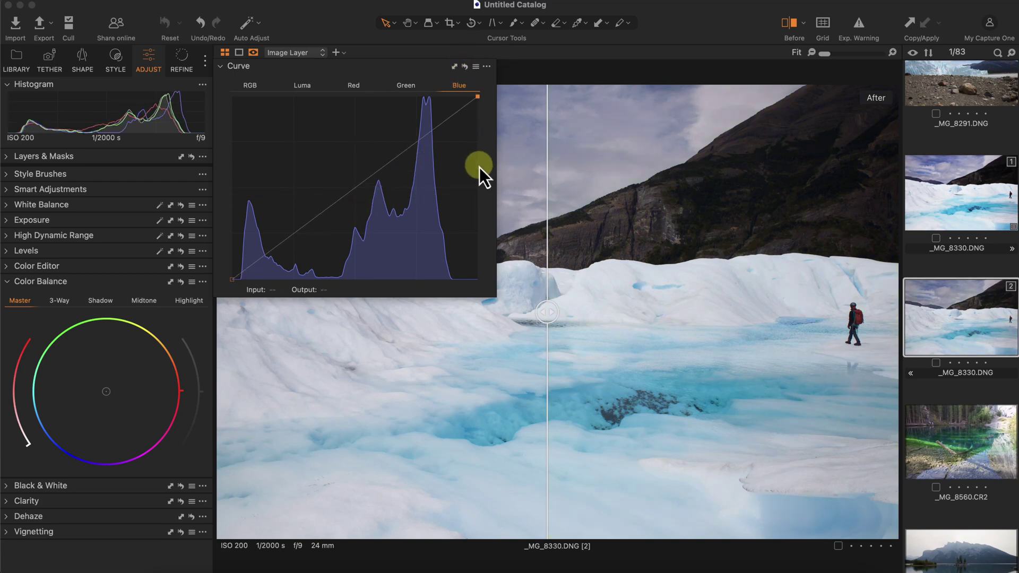
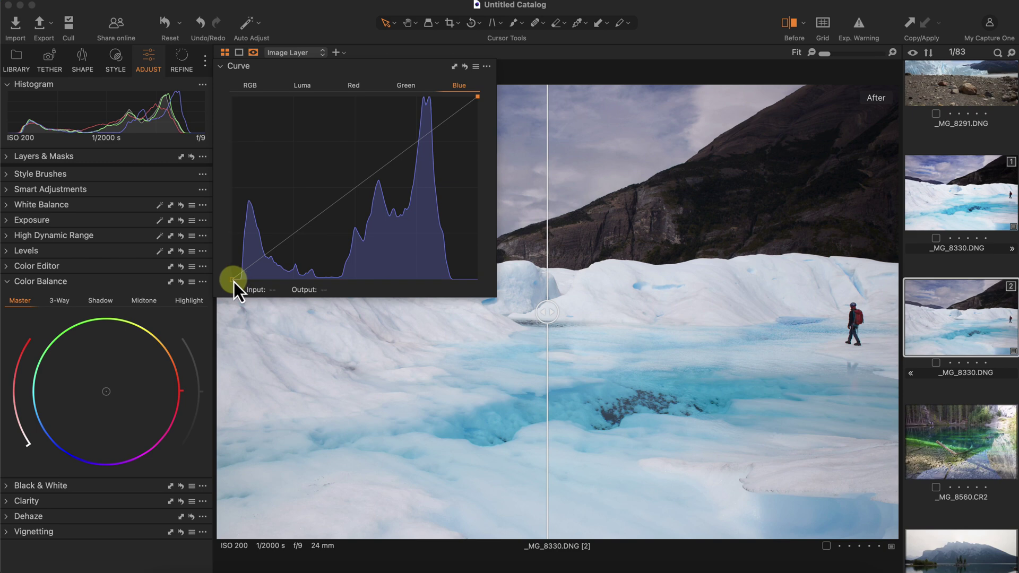
# Examine the Blue curve's black point and each color channel's curve, and move the before/after divider further left across the photo.
pyautogui.moveTo(235, 282); pyautogui.dragTo(218, 294)
pyautogui.click(403, 89)
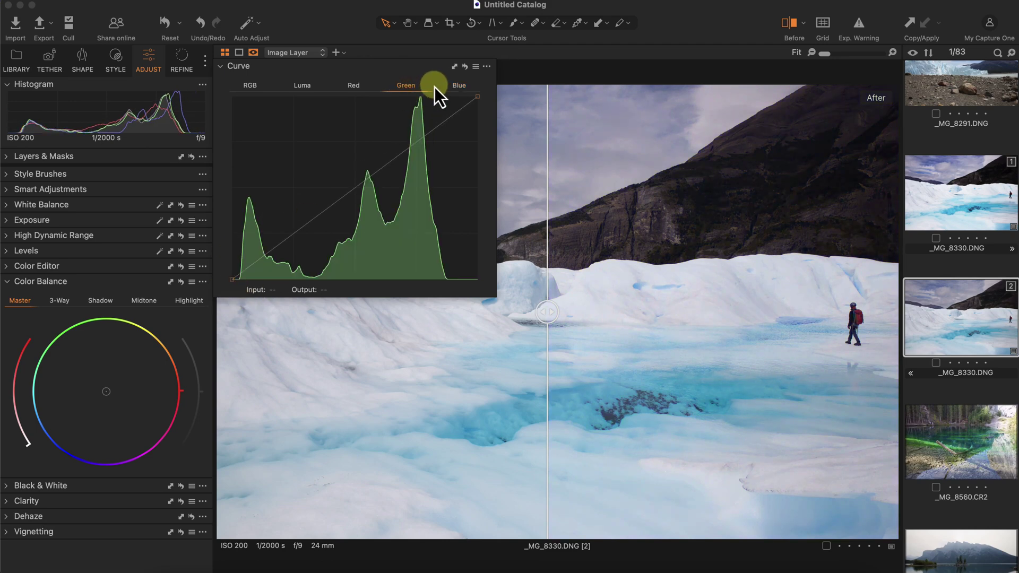
pyautogui.click(353, 87)
pyautogui.click(460, 87)
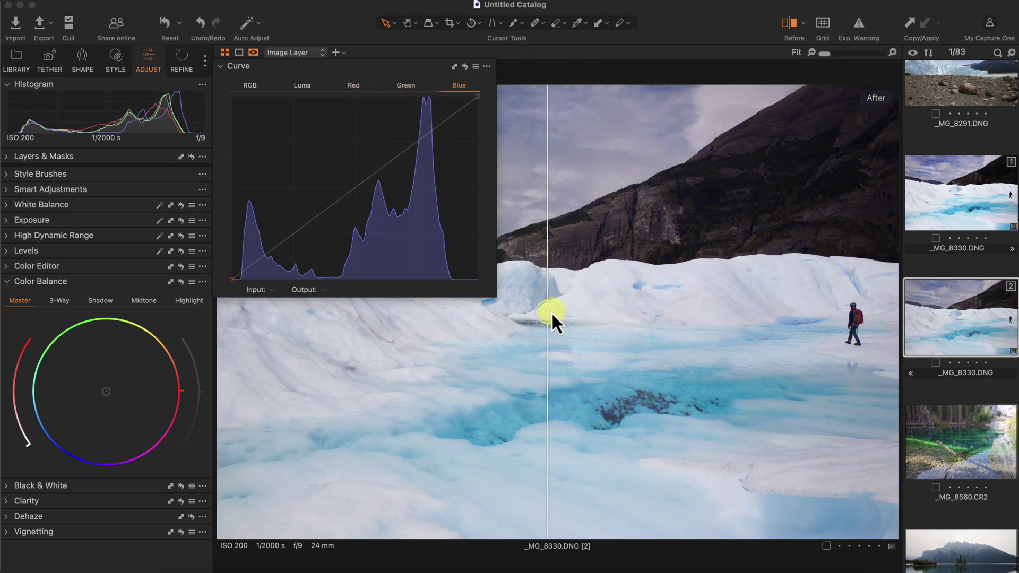
pyautogui.moveTo(547, 311); pyautogui.dragTo(415, 312)
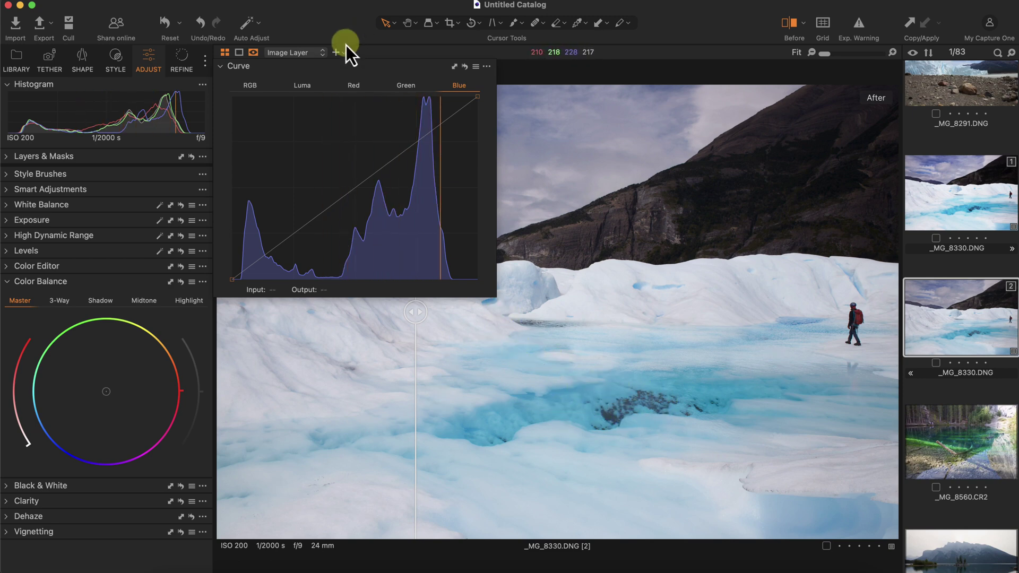
# Try slightly lowering a midtone point on the Red curve and reducing the output of the Blue curve's white point.
pyautogui.click(353, 85)
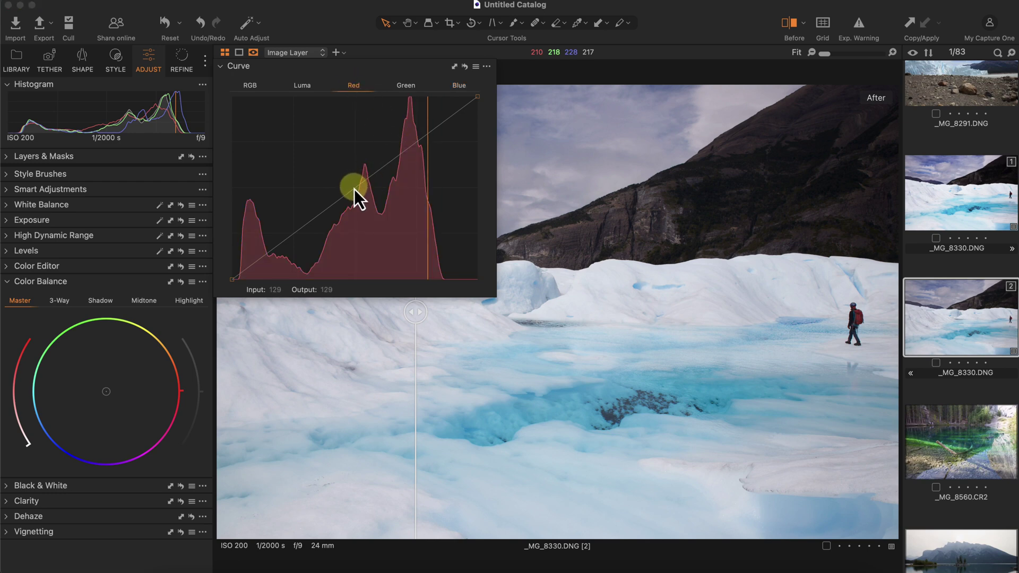
pyautogui.moveTo(355, 190); pyautogui.dragTo(359, 192)
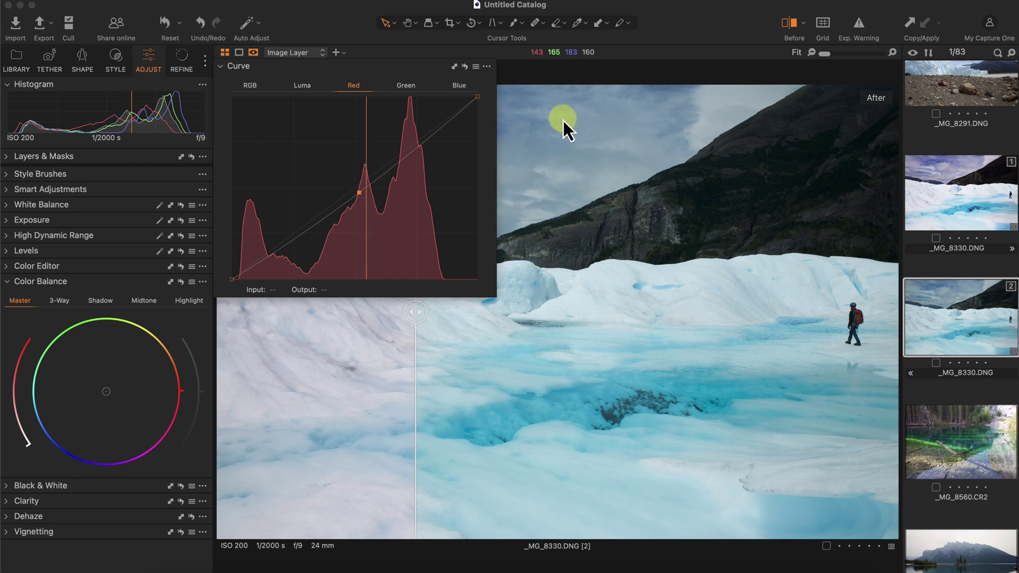
pyautogui.click(460, 86)
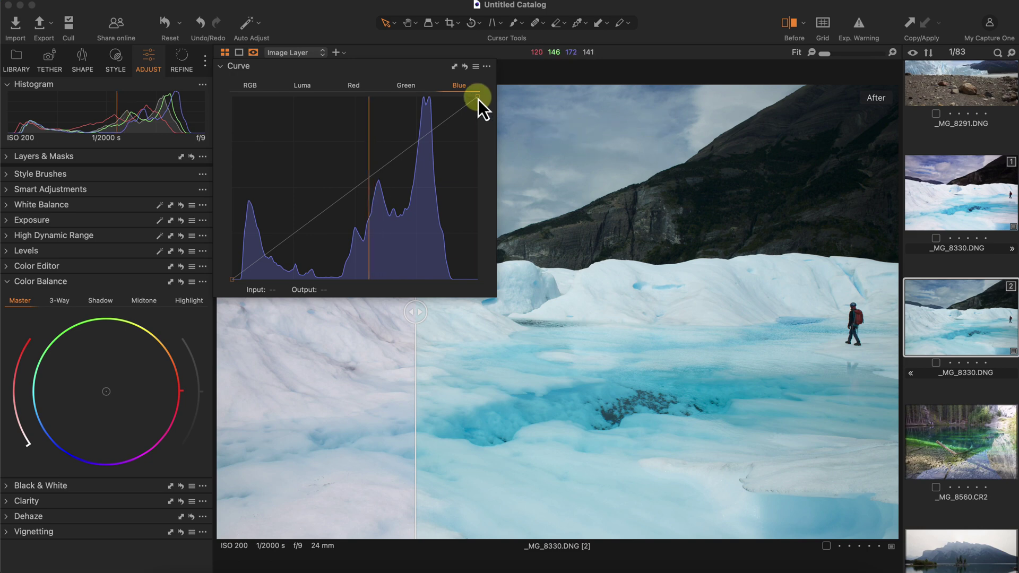
pyautogui.moveTo(478, 99)
pyautogui.mouseDown()
pyautogui.moveTo(497, 260)
pyautogui.moveTo(490, 88)
pyautogui.moveTo(479, 110)
pyautogui.mouseUp()
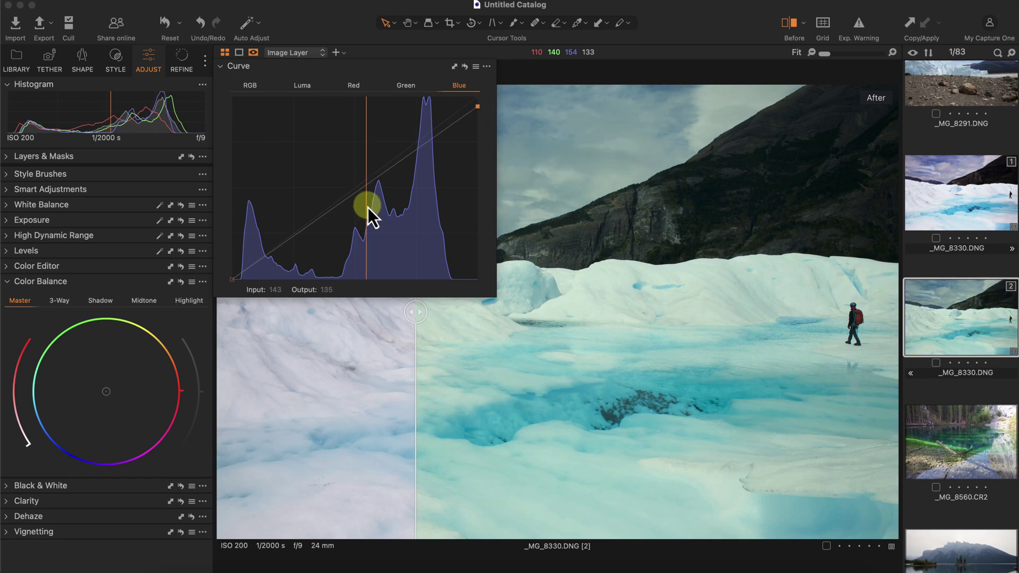
# Try raising a Blue curve midtone point to 149 in, 159 out, lower a shadow point, and compare before and after across the photo.
pyautogui.click(376, 175)
pyautogui.moveTo(376, 175); pyautogui.dragTo(374, 165)
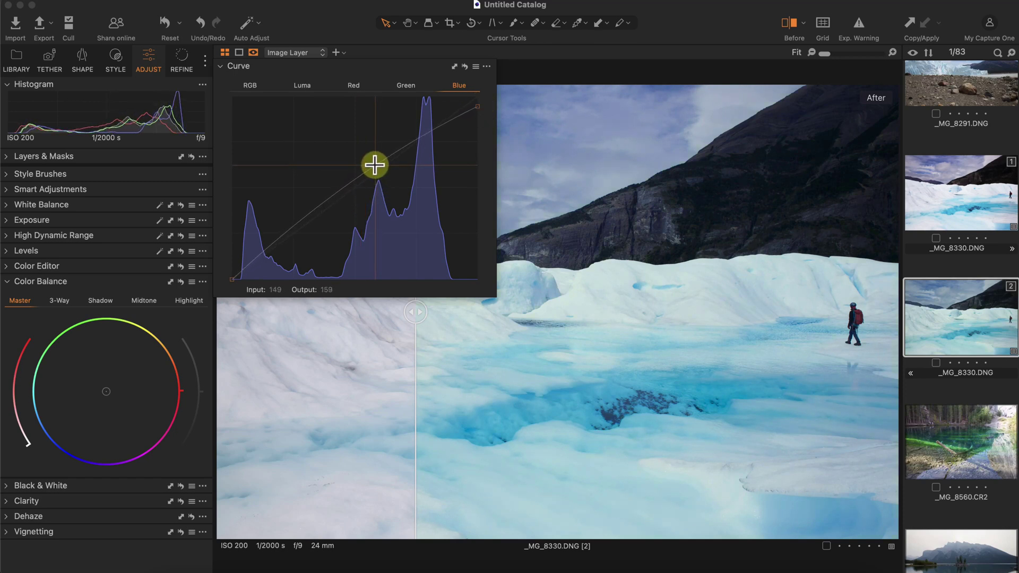
pyautogui.moveTo(296, 222); pyautogui.dragTo(295, 231)
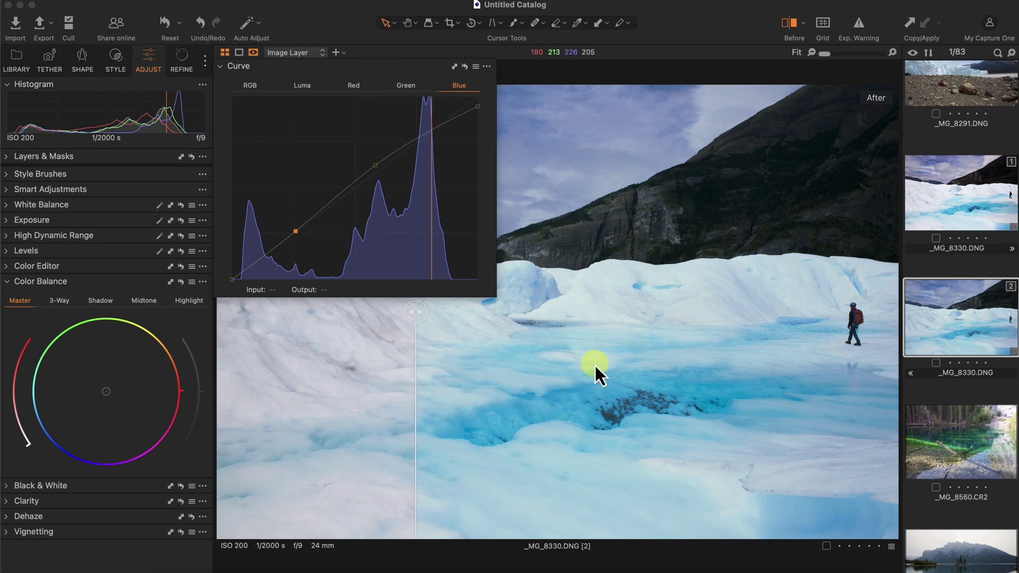
pyautogui.moveTo(416, 312); pyautogui.dragTo(546, 312)
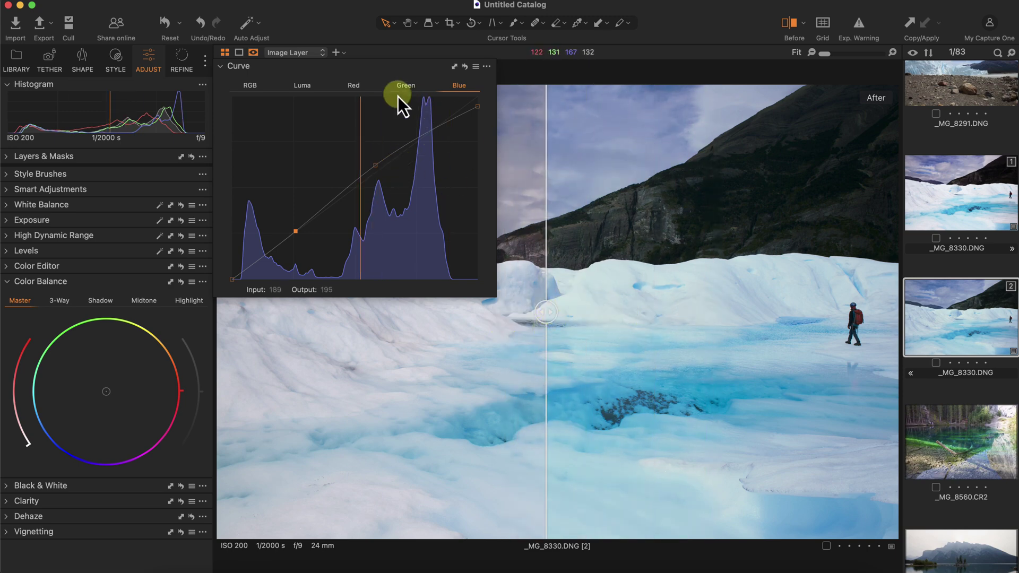
# Try moving the Red curve's white point to 244 in, 255 out, and compare before and after across the photo.
pyautogui.click(345, 85)
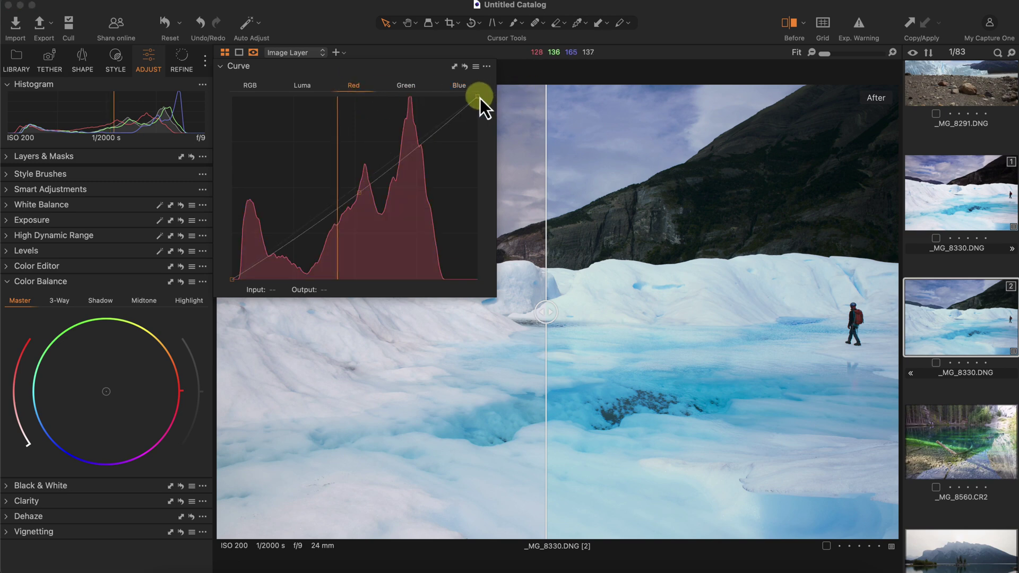
pyautogui.moveTo(476, 96)
pyautogui.mouseDown()
pyautogui.moveTo(454, 88)
pyautogui.moveTo(489, 94)
pyautogui.moveTo(495, 119)
pyautogui.moveTo(487, 93)
pyautogui.moveTo(465, 89)
pyautogui.mouseUp()
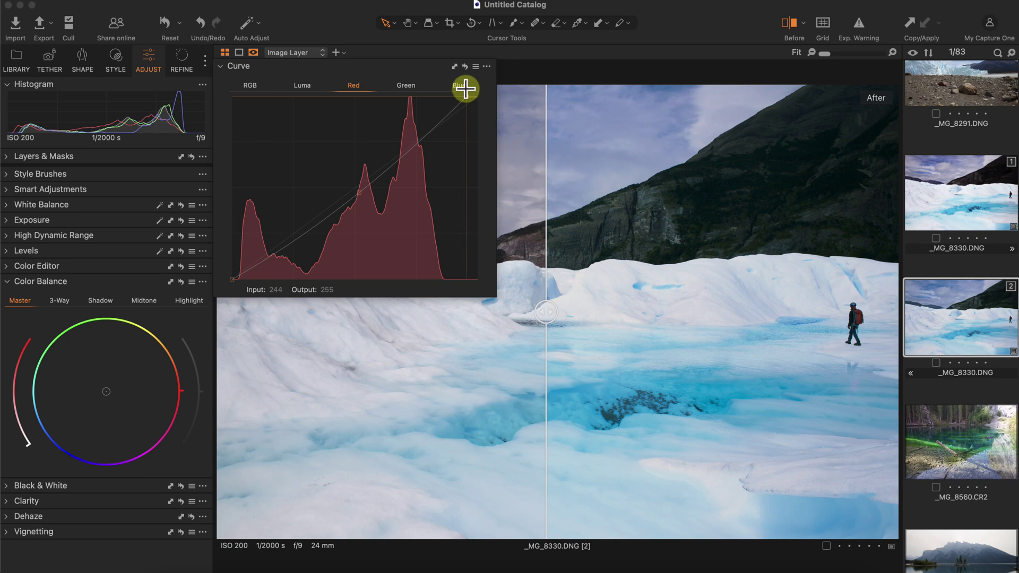
pyautogui.moveTo(467, 91); pyautogui.dragTo(467, 91)
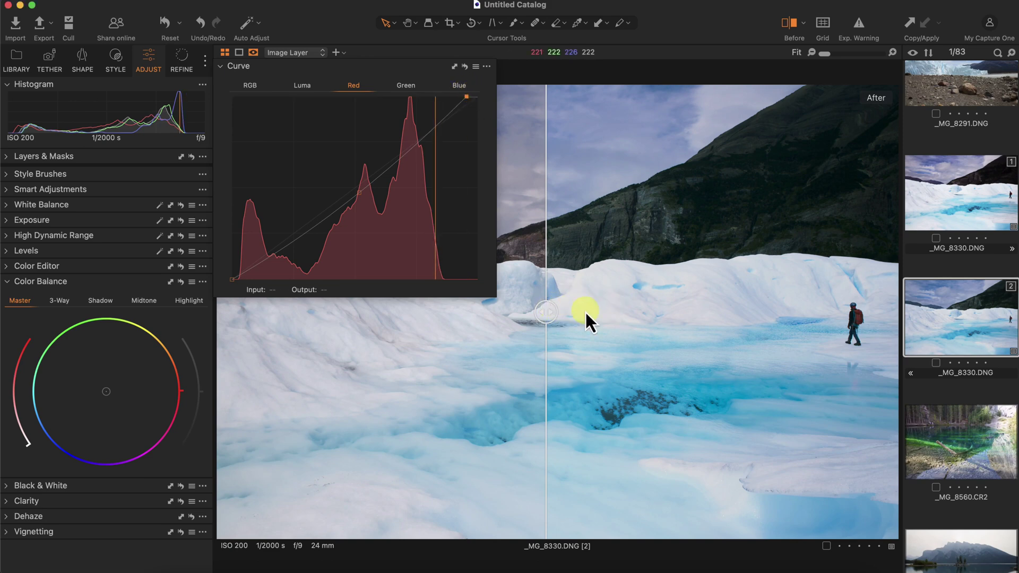
pyautogui.moveTo(546, 311); pyautogui.dragTo(507, 311)
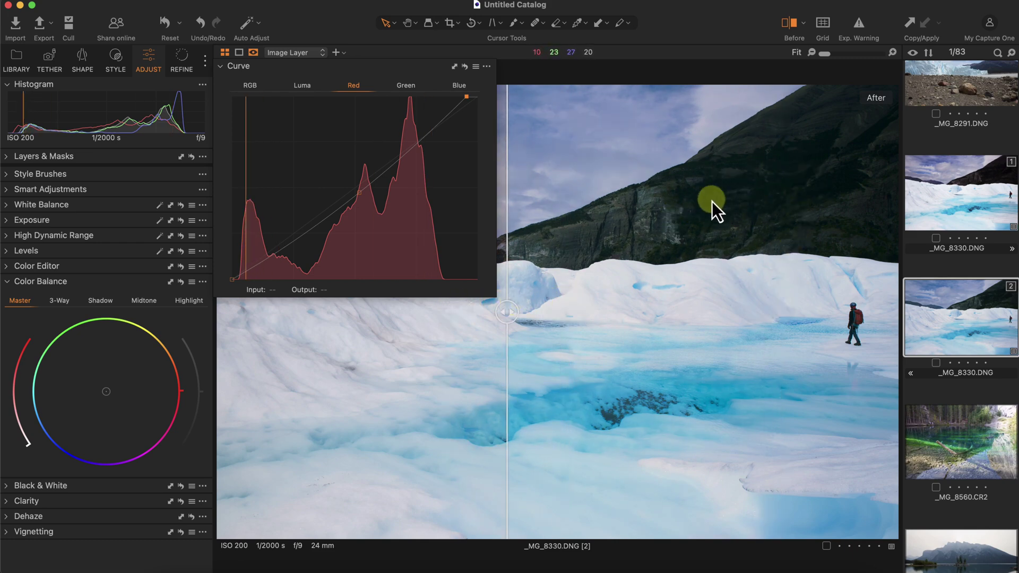
# Try moving the Green curve's black point inward, compare before and after, then reset all the curves.
pyautogui.click(410, 86)
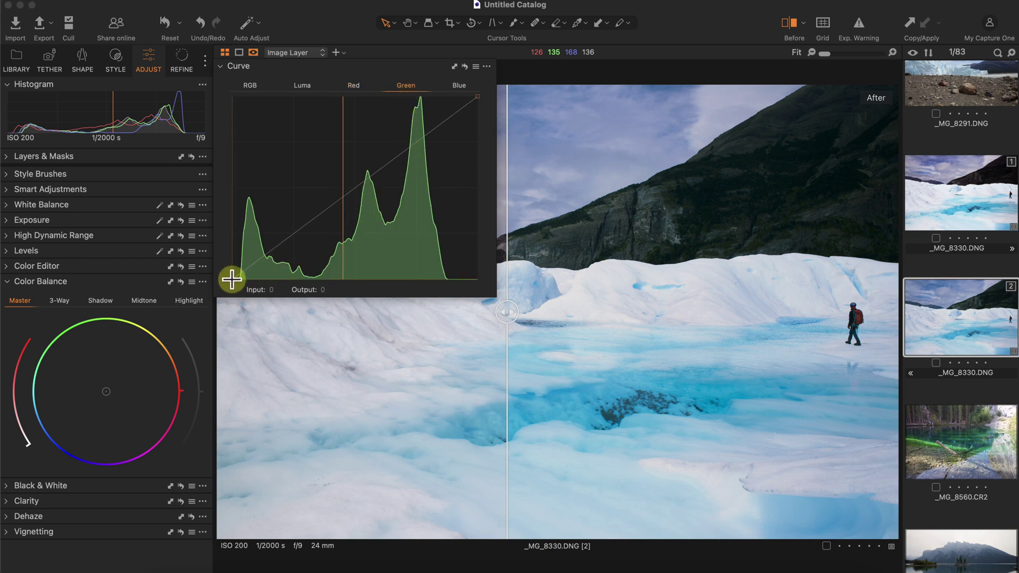
pyautogui.moveTo(232, 280); pyautogui.dragTo(240, 283)
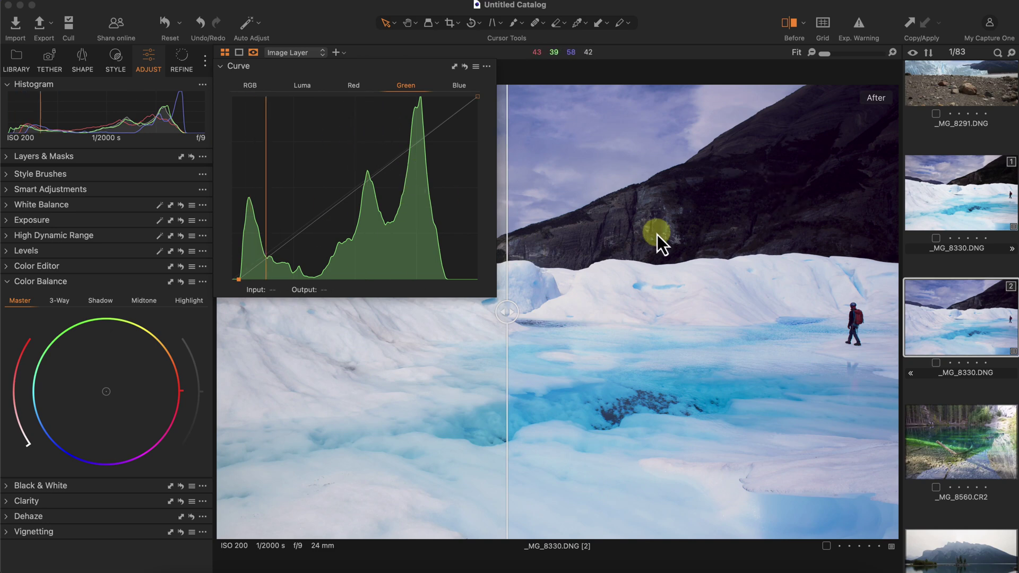
pyautogui.moveTo(510, 317); pyautogui.dragTo(536, 310)
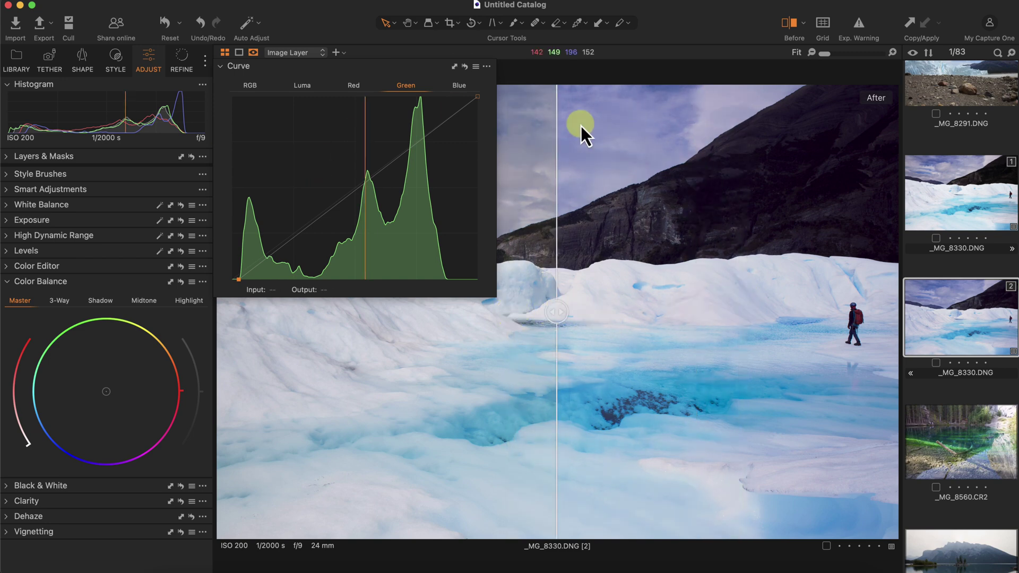
pyautogui.click(464, 66)
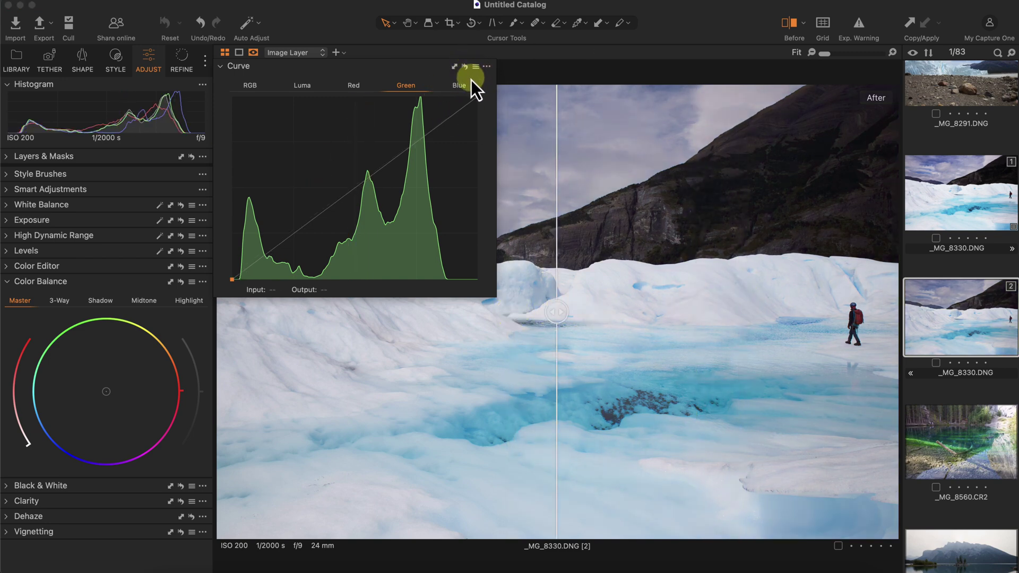
# Sample the blue meltwater pool with the curve picker to add a point on the RGB curve, and lower that point slightly.
pyautogui.click(249, 85)
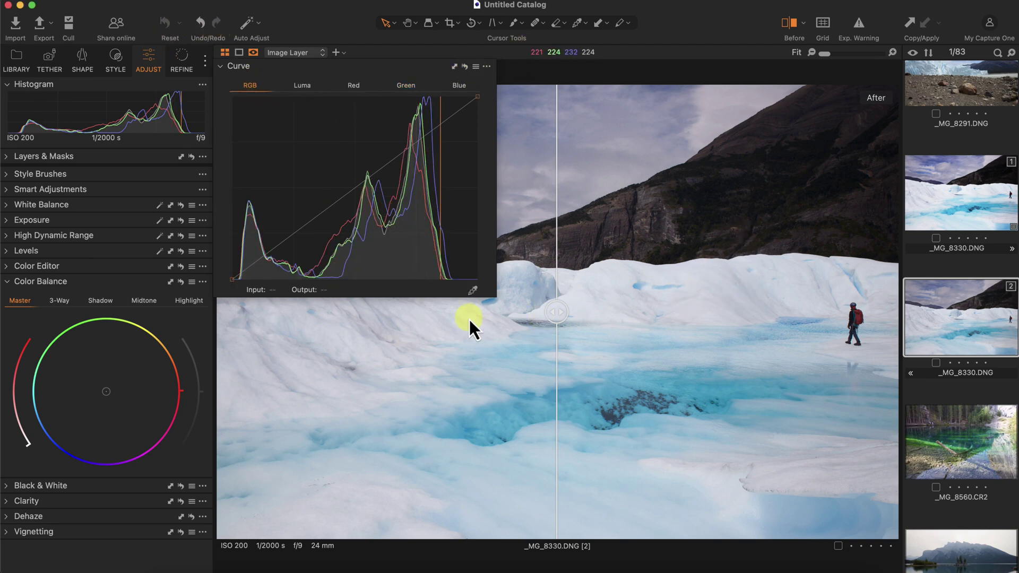
pyautogui.click(472, 292)
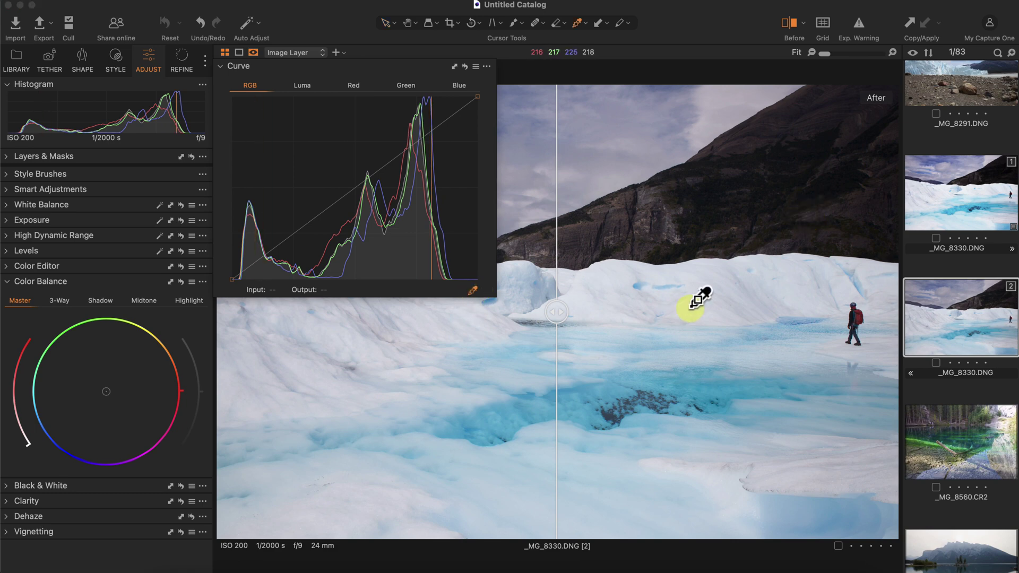
pyautogui.click(669, 380)
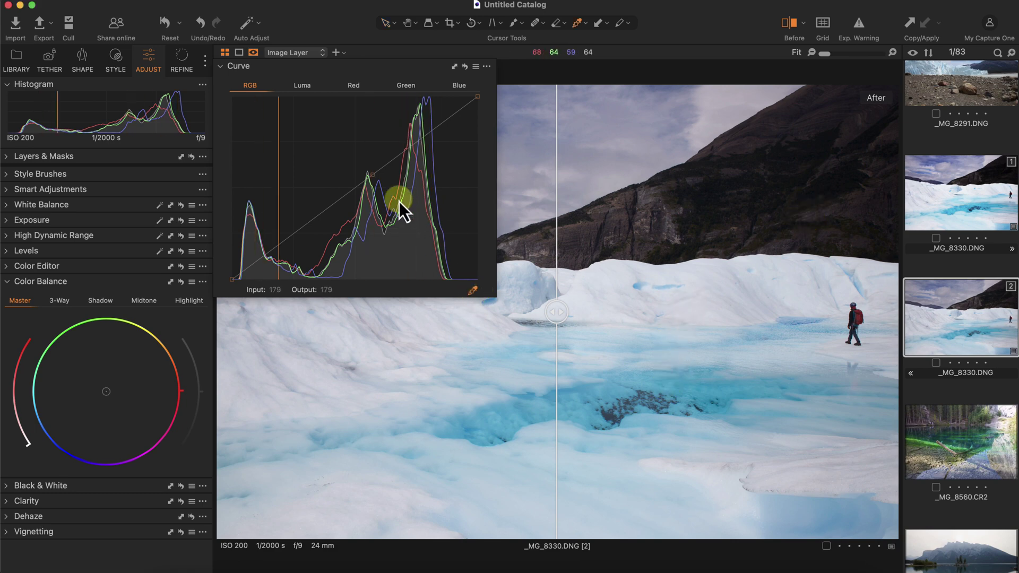
pyautogui.moveTo(374, 176)
pyautogui.mouseDown()
pyautogui.moveTo(366, 159)
pyautogui.moveTo(376, 181)
pyautogui.mouseUp()
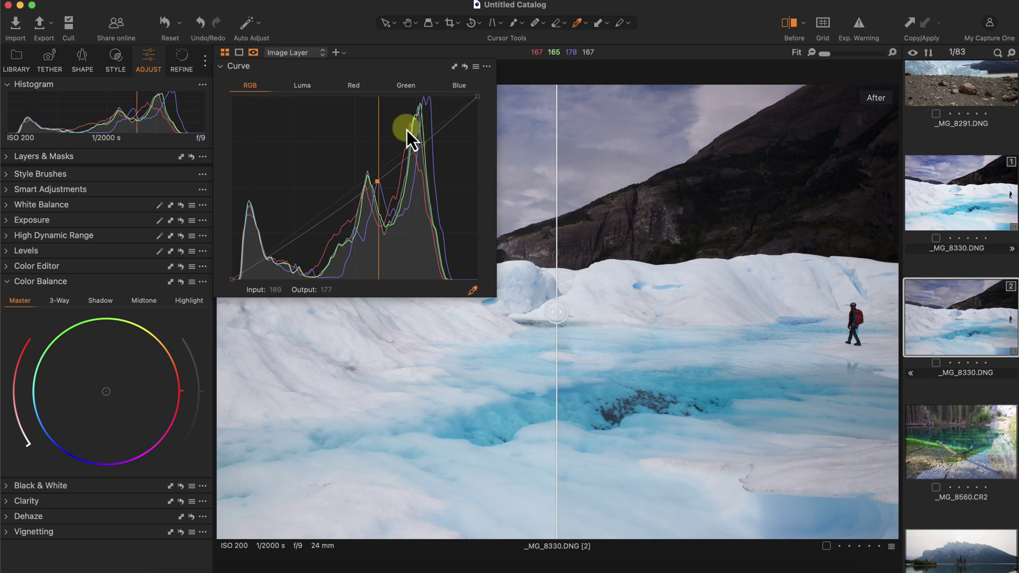
# Raise highlight and lower-midtone points on the RGB curve, stop using the picker, and reveal more of the after view.
pyautogui.moveTo(425, 141); pyautogui.dragTo(419, 132)
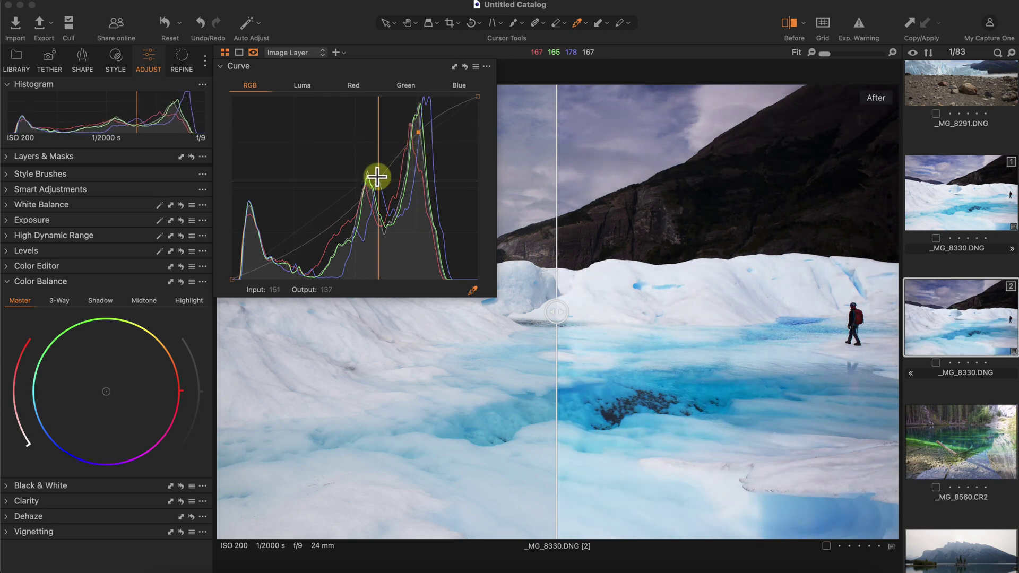
pyautogui.moveTo(328, 231); pyautogui.dragTo(324, 215)
pyautogui.click(473, 290)
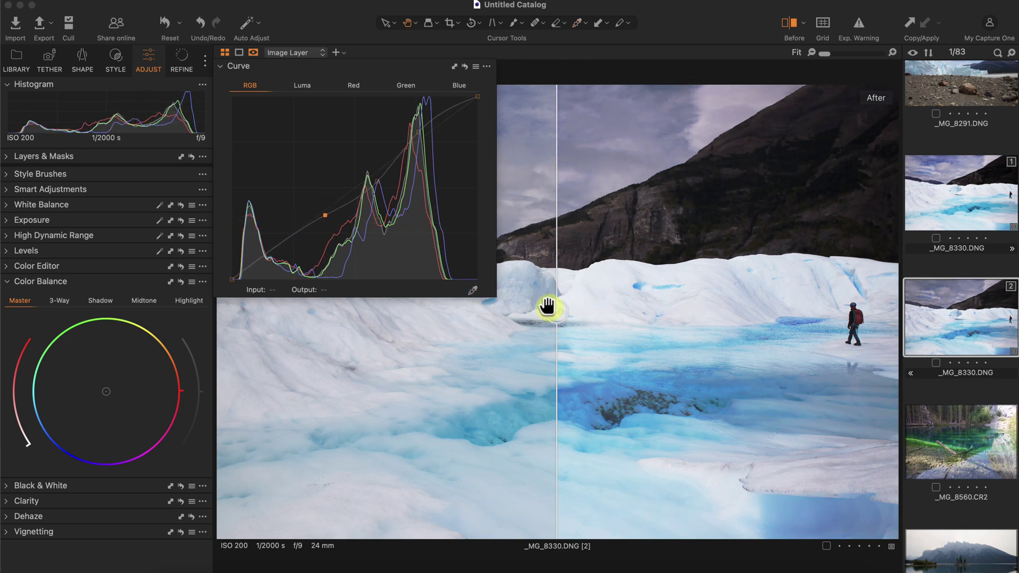
pyautogui.moveTo(550, 311); pyautogui.dragTo(368, 313)
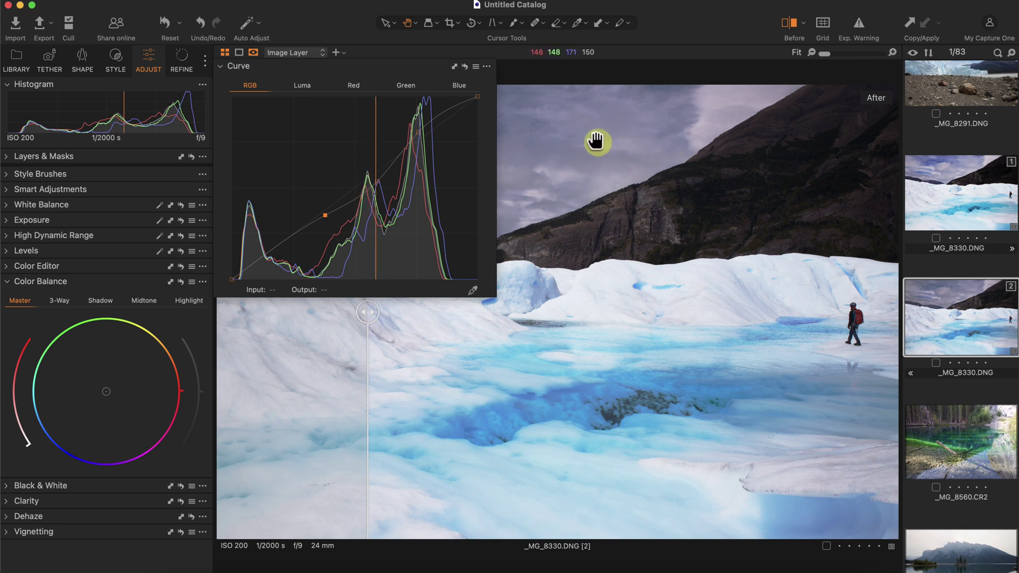
# Move the Blue curve's white point to 249 in, 255 out, and add a point in its upper tones.
pyautogui.click(459, 86)
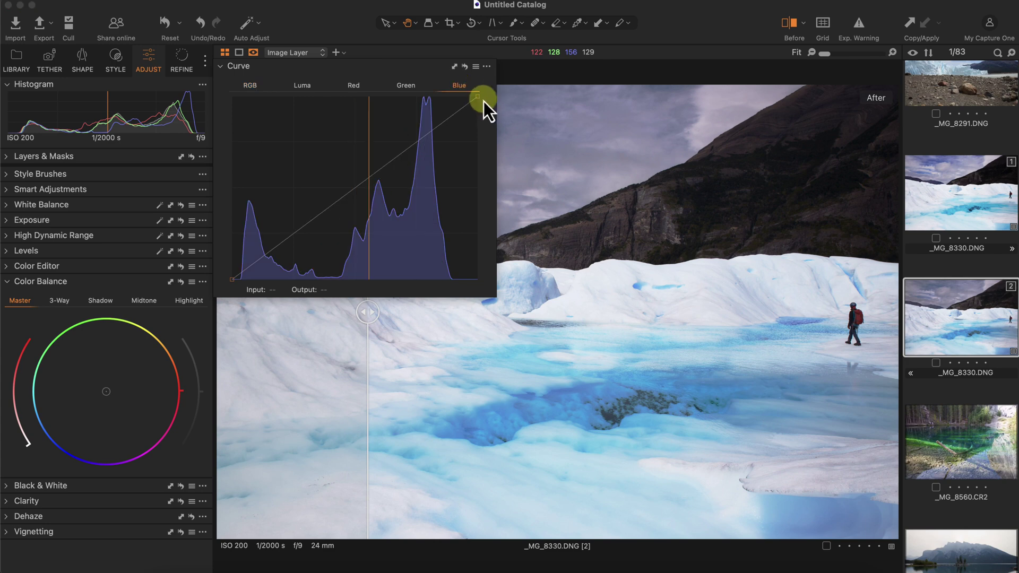
pyautogui.moveTo(483, 101); pyautogui.dragTo(472, 97)
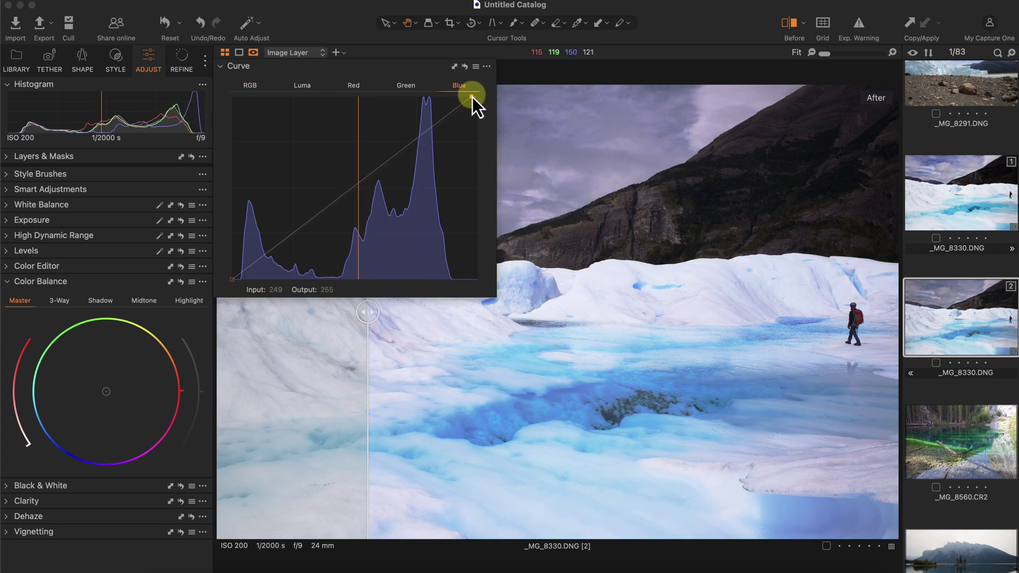
pyautogui.click(412, 141)
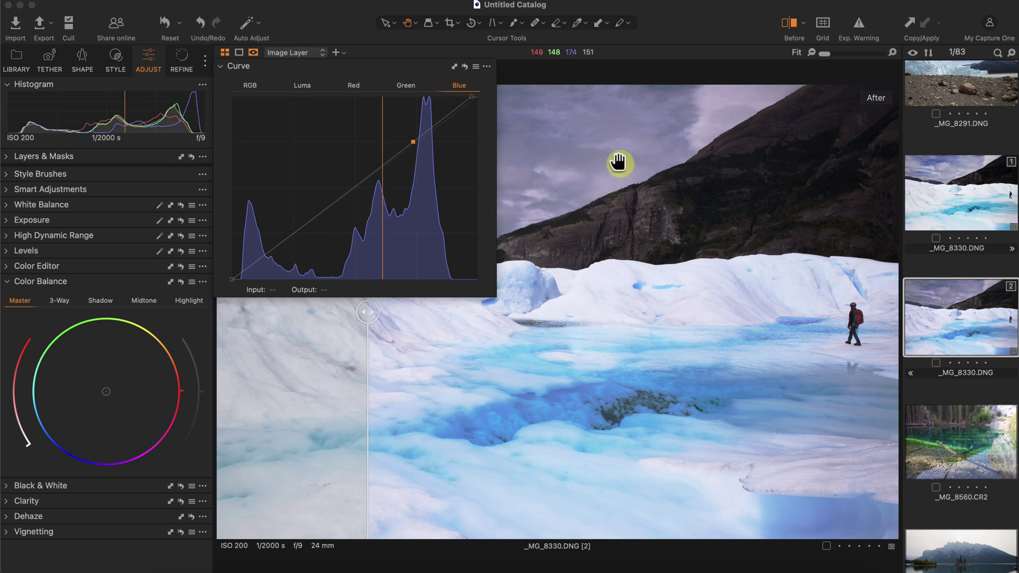